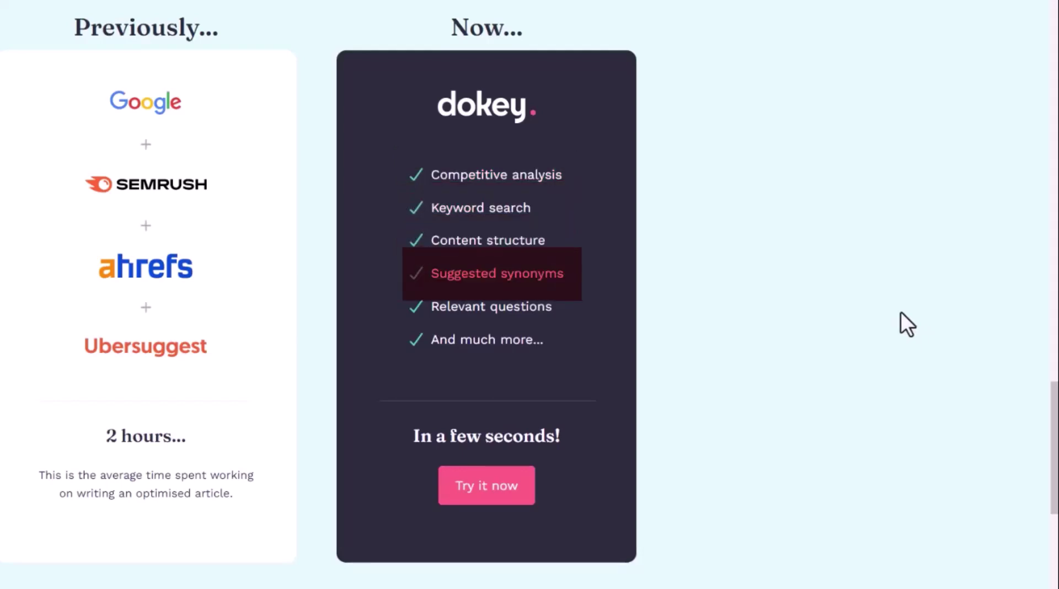
Look over the product page's feature comparison and the existing content project's planning and row options.
scroll(767, 367, down, 10)
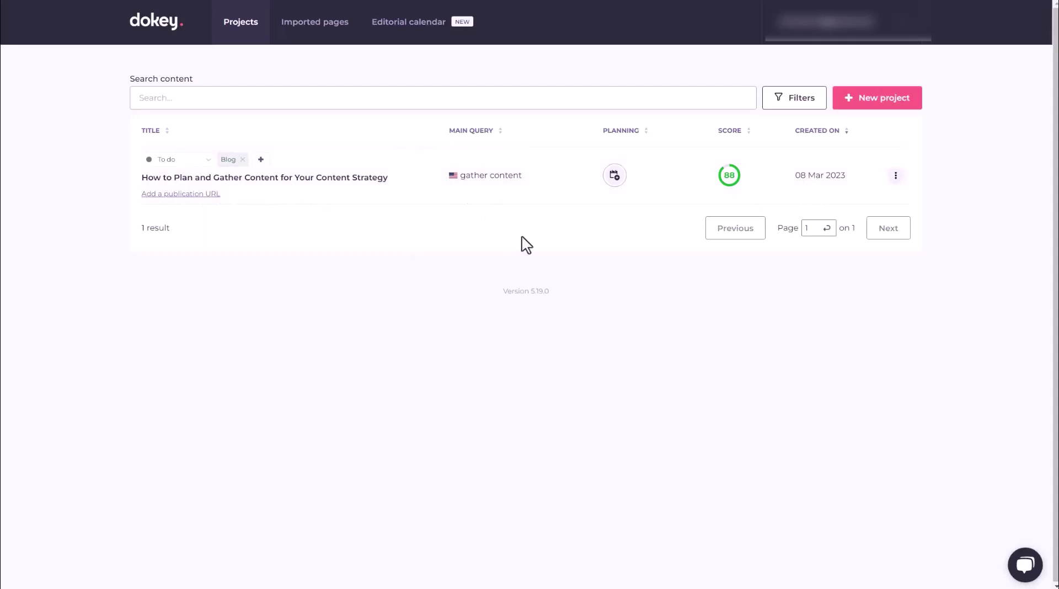
click(612, 180)
click(895, 178)
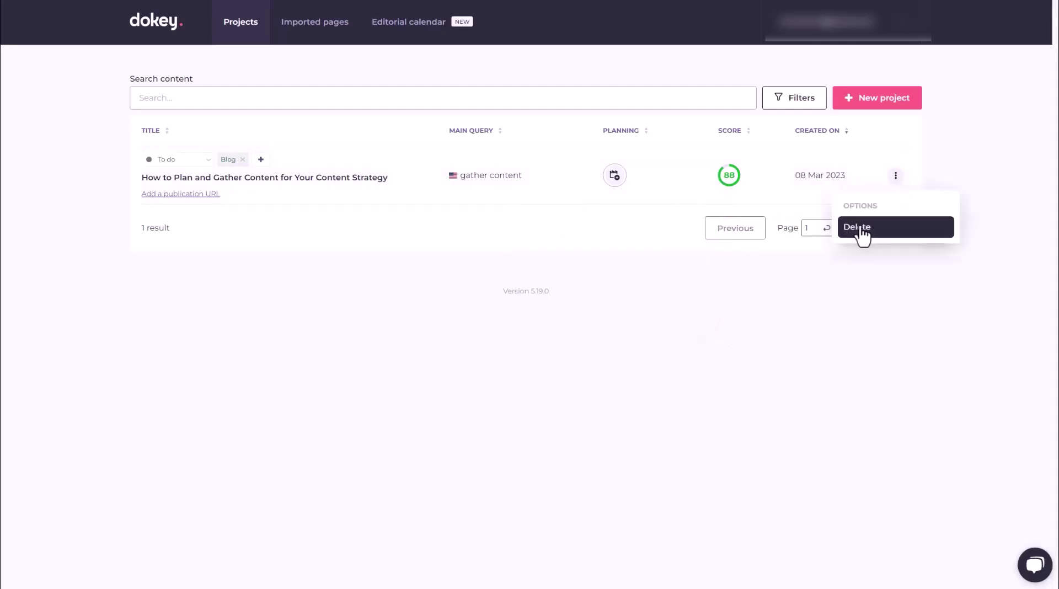
Open the imported pages, view the Google Search Console import form, and look through the imported page list.
click(314, 32)
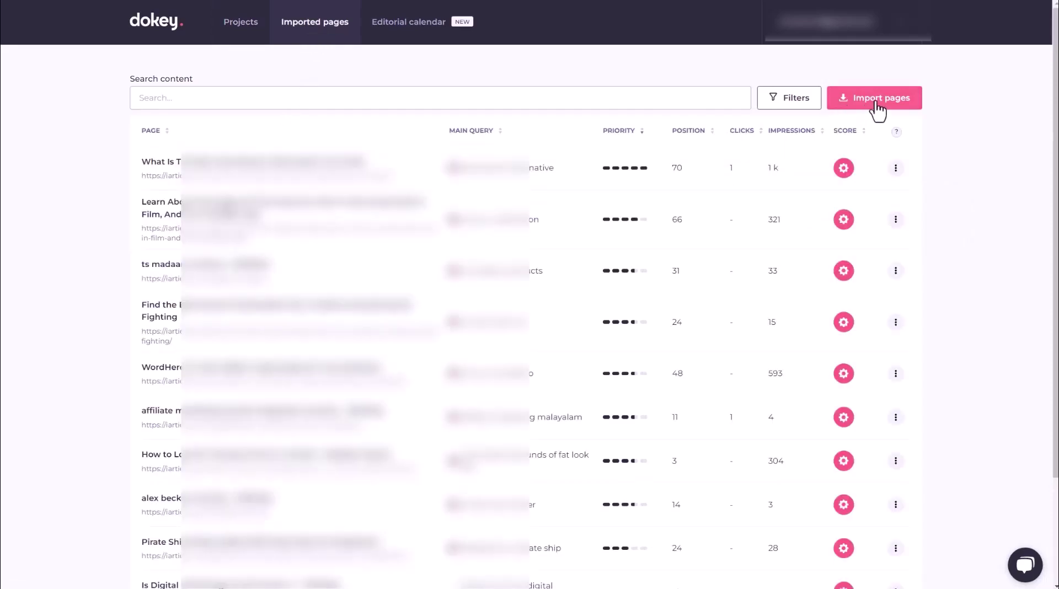
click(877, 102)
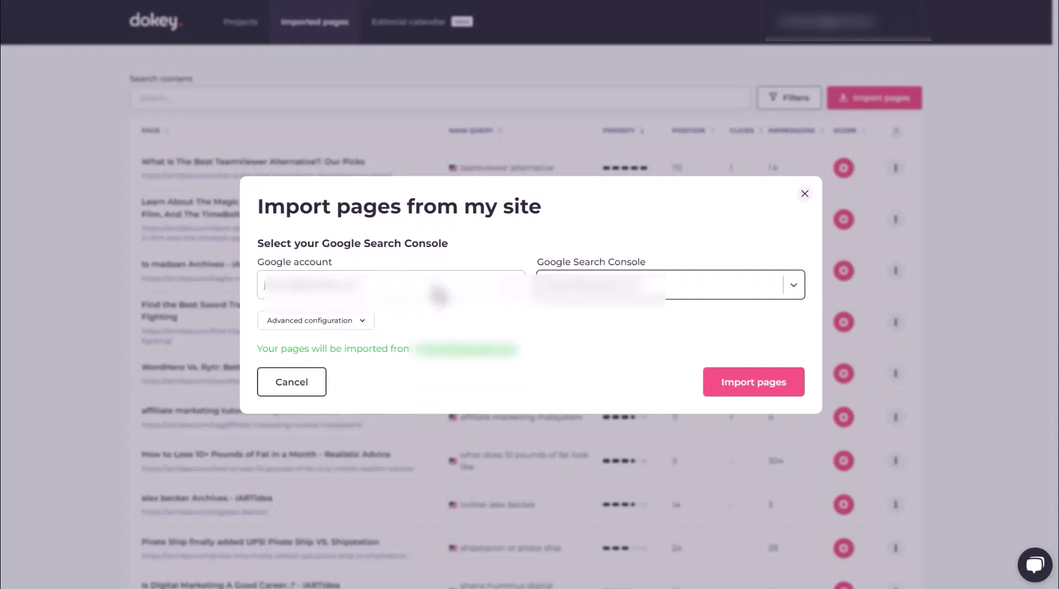
click(621, 287)
scroll(619, 347, down, 2)
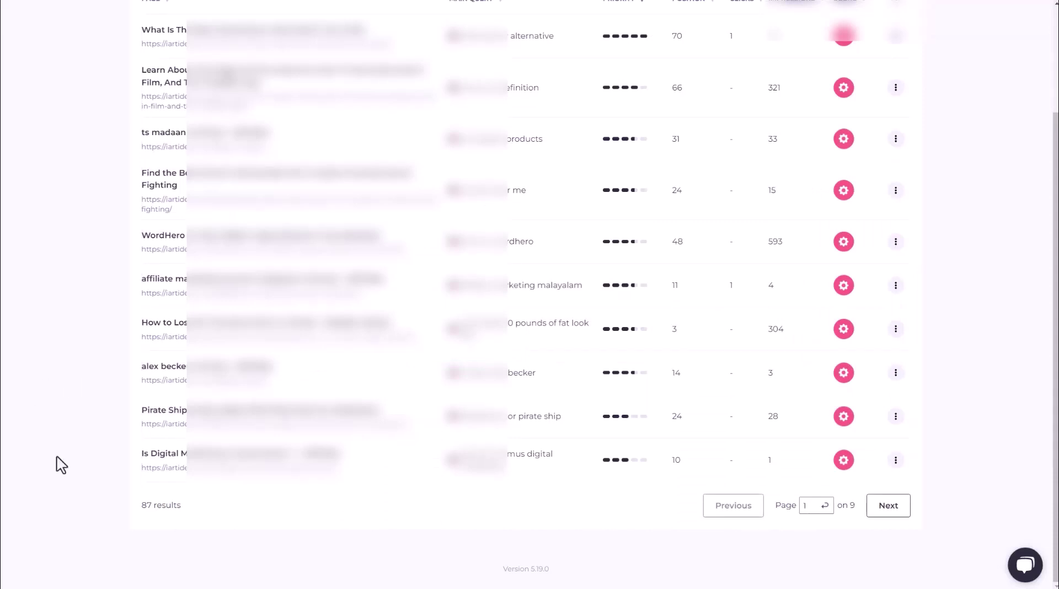
drag(145, 508, 219, 512)
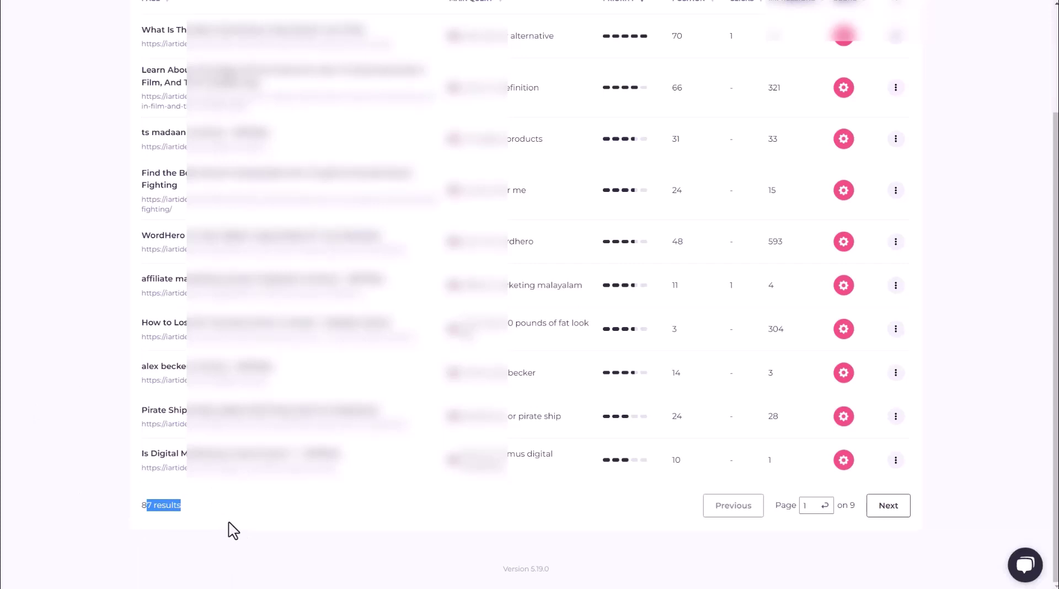
scroll(234, 531, up, 3)
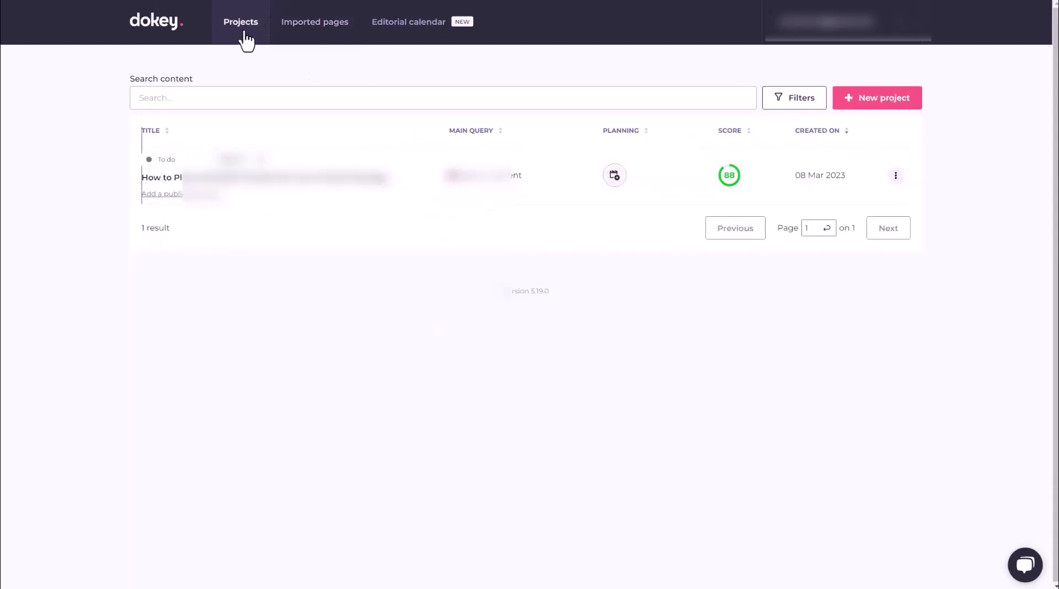
Start a new Dokey project and generate Google keyword ideas for "cute photos" in the United States with Ahrefs' Free Keyword Generator.
click(887, 107)
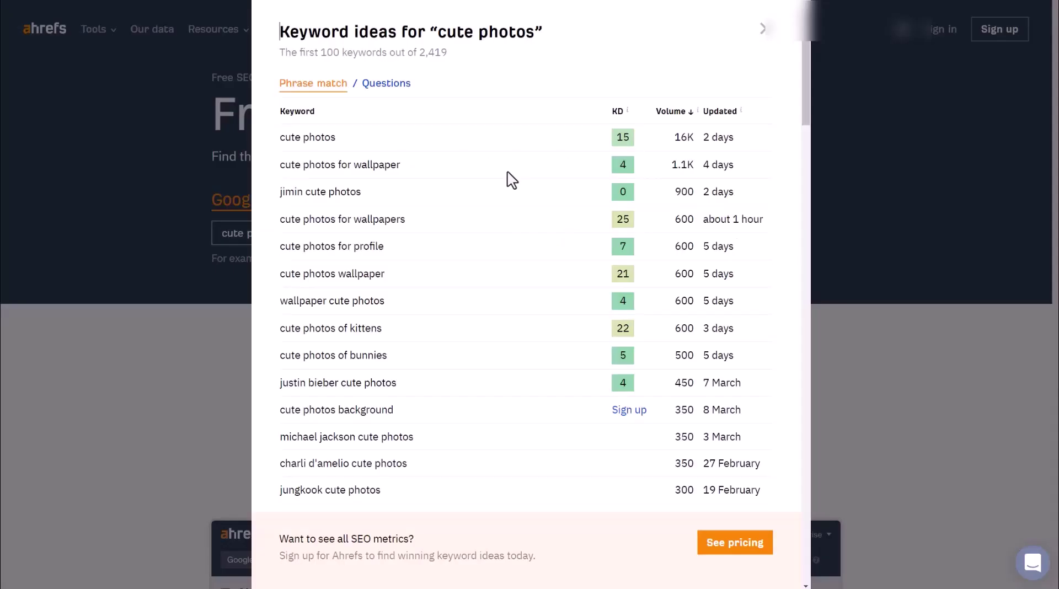
click(763, 29)
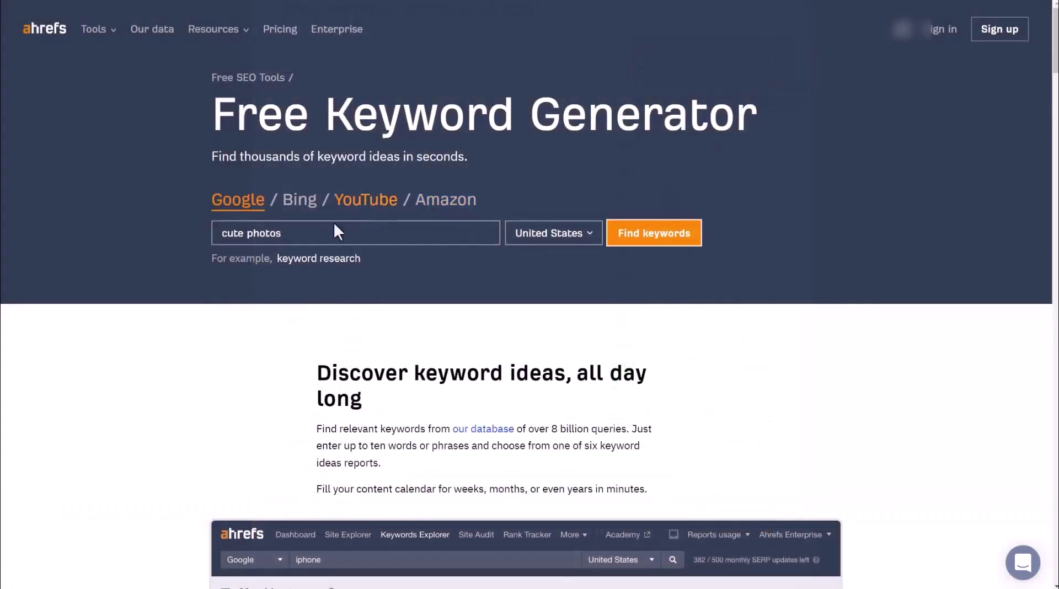
scroll(408, 226, down, 20)
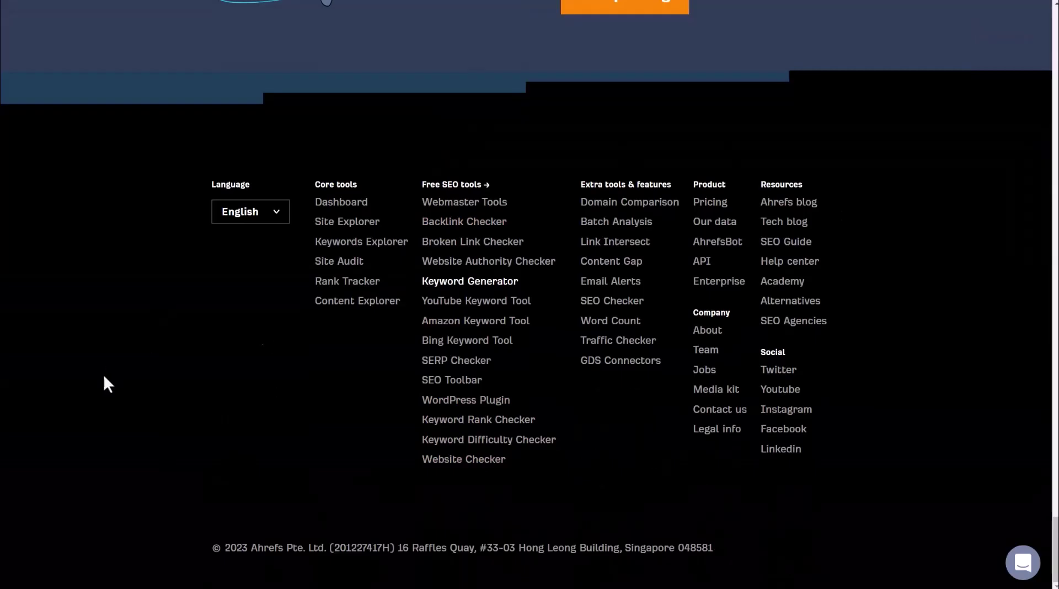
scroll(108, 384, up, 20)
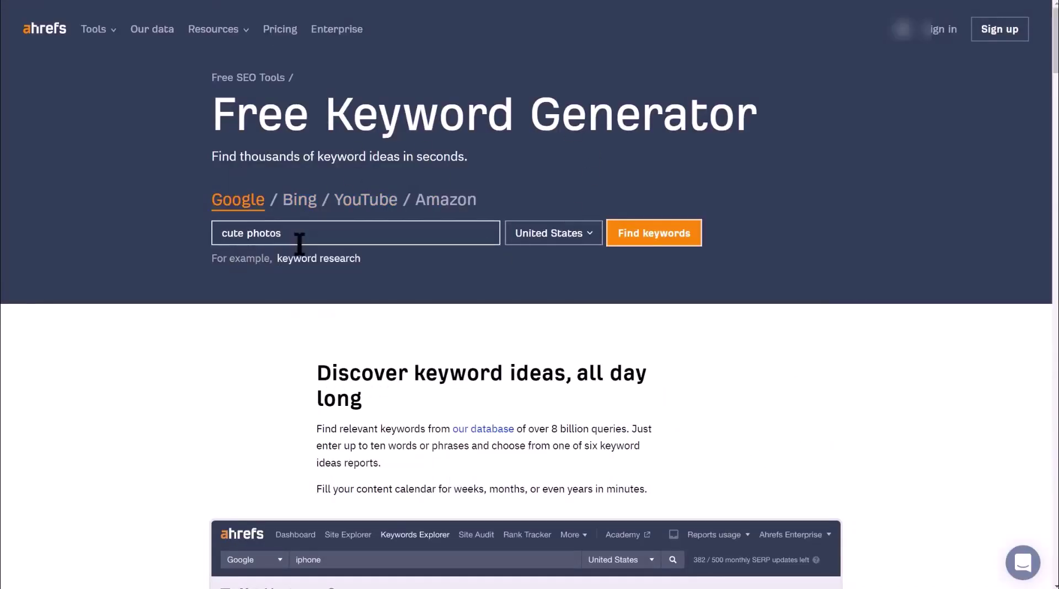
click(650, 239)
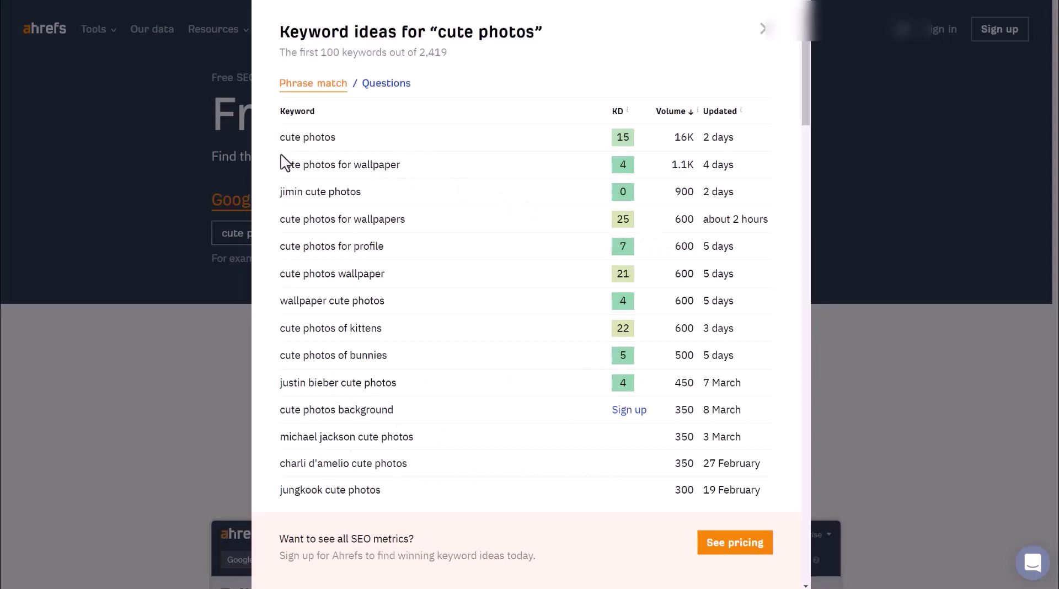
Copy the keyword "cute photos" from the Ahrefs keyword ideas and paste it as the main query of the new Dokey project.
drag(612, 139, 656, 135)
drag(336, 137, 279, 138)
key(ctrl+c)
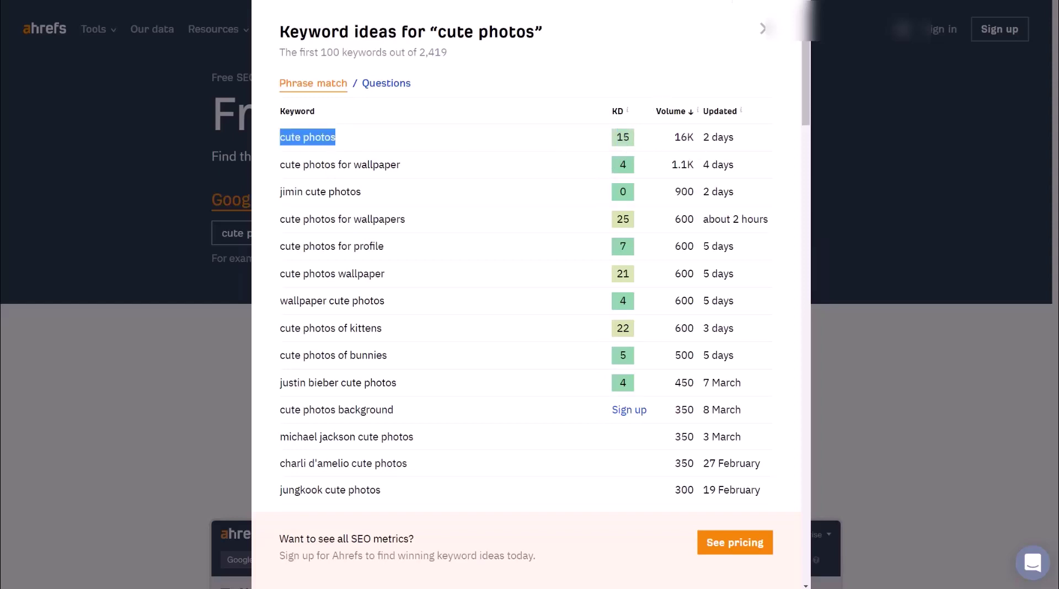
key(ctrl+Tab)
click(221, 250)
key(ctrl+v)
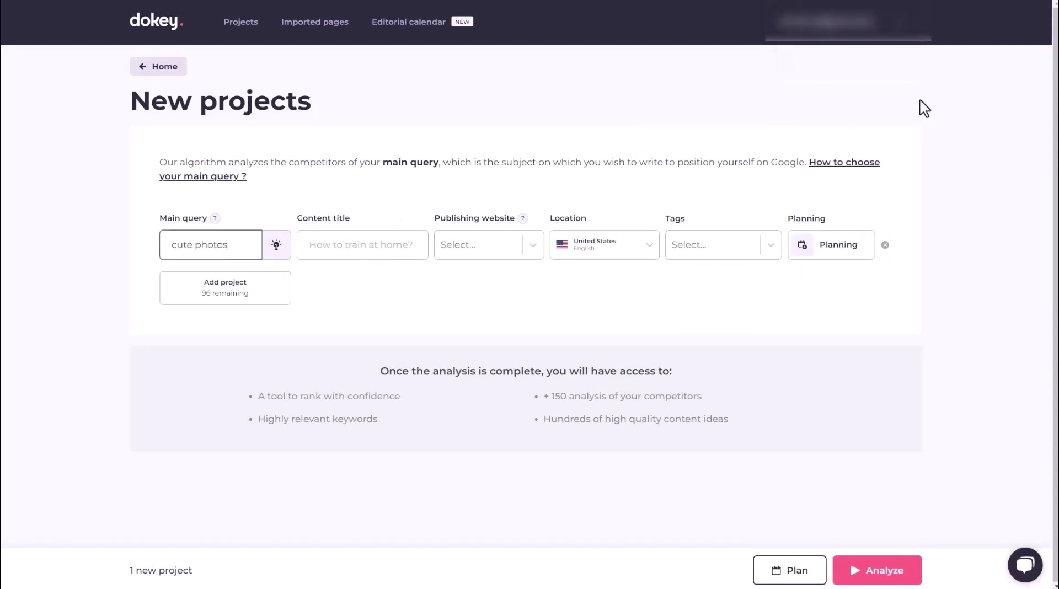
In ChatGPT, run the AIPRM "Keyword Strategy" prompt for the keyword "cute photos" with English output.
key(ctrl+Tab)
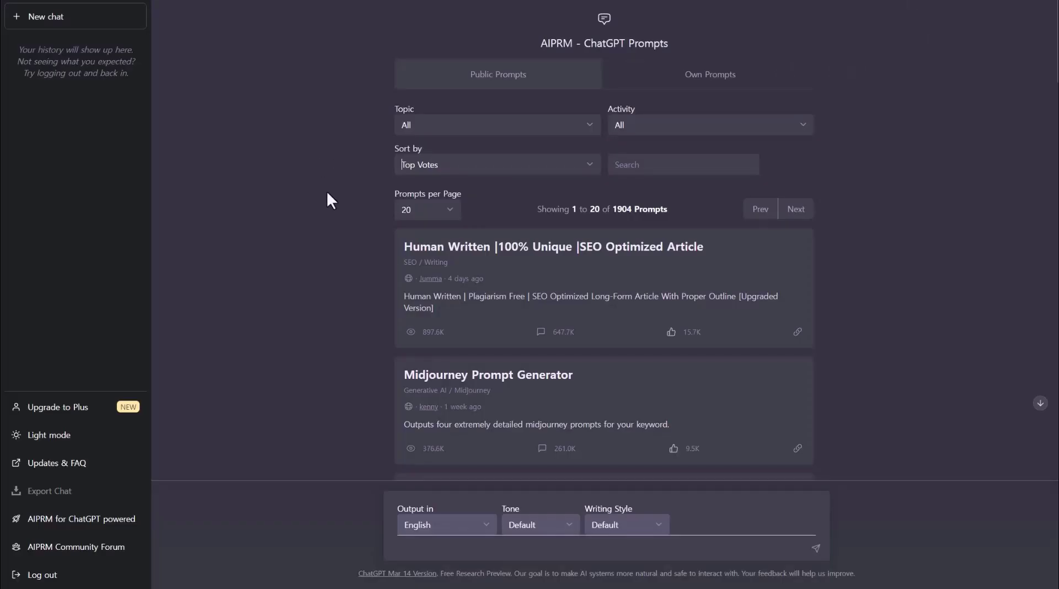
double_click(557, 43)
scroll(320, 246, down, 7)
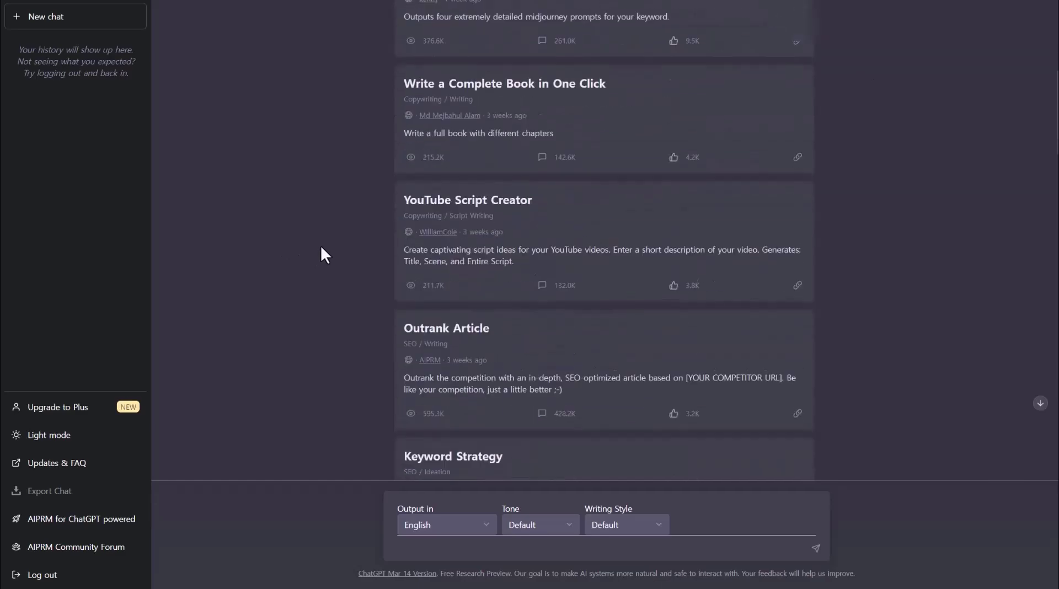
scroll(320, 245, down, 2)
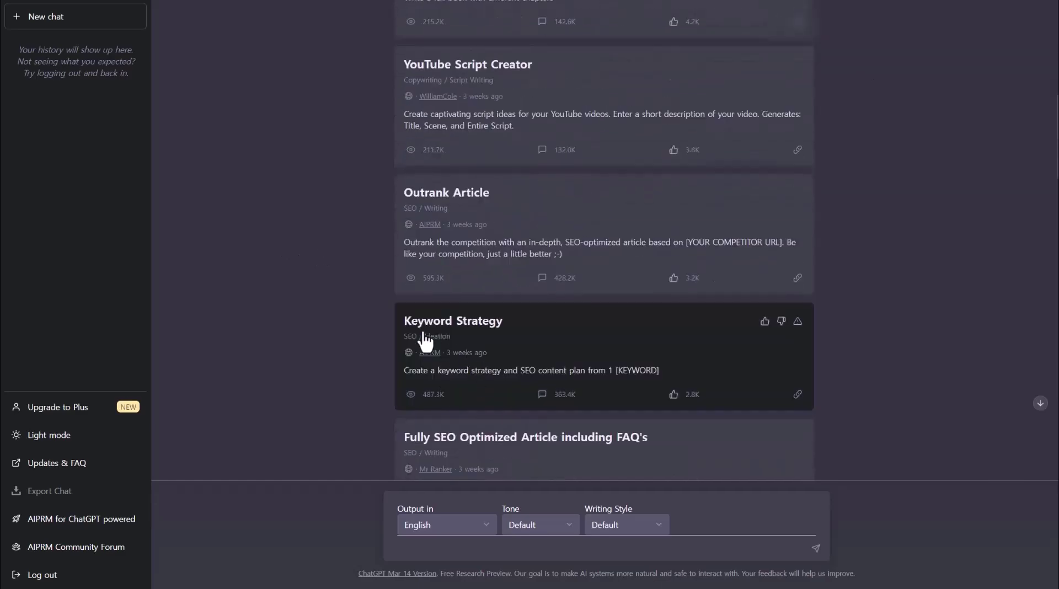
click(482, 335)
click(417, 552)
text(cute photos)
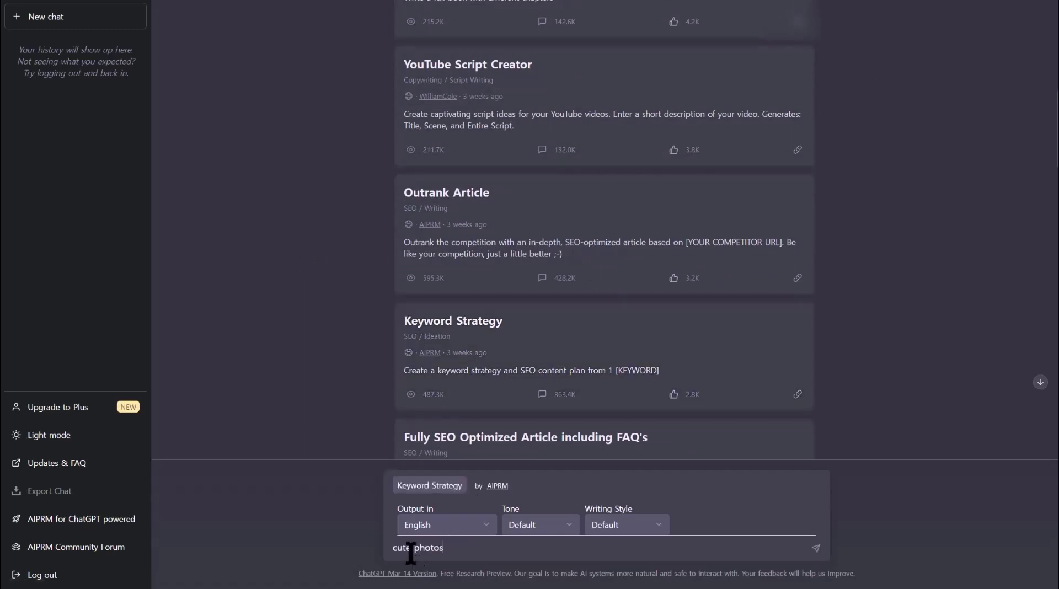
drag(397, 552, 461, 552)
key(Return)
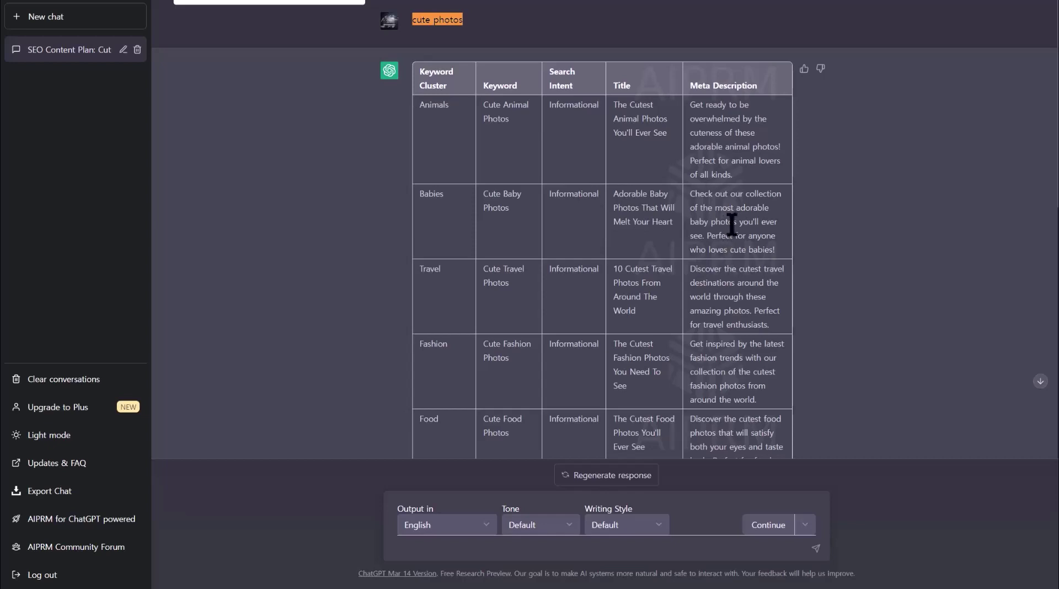
Copy "Adorable Baby Photos That Will Melt Your Heart" from the Babies row and set it as the new Dokey project's content title.
triple_click(641, 204)
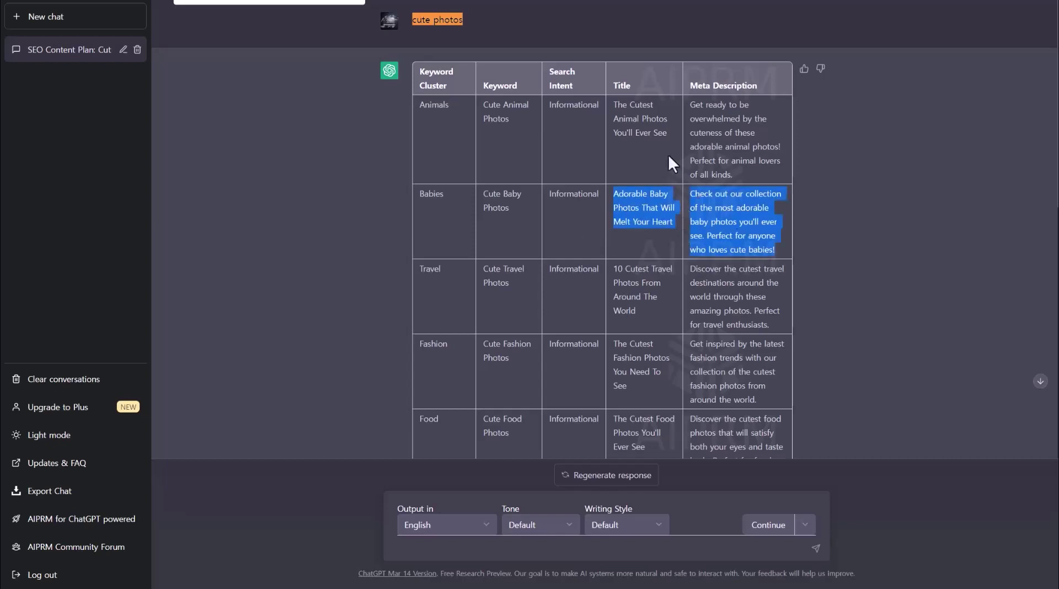
key(ctrl+c)
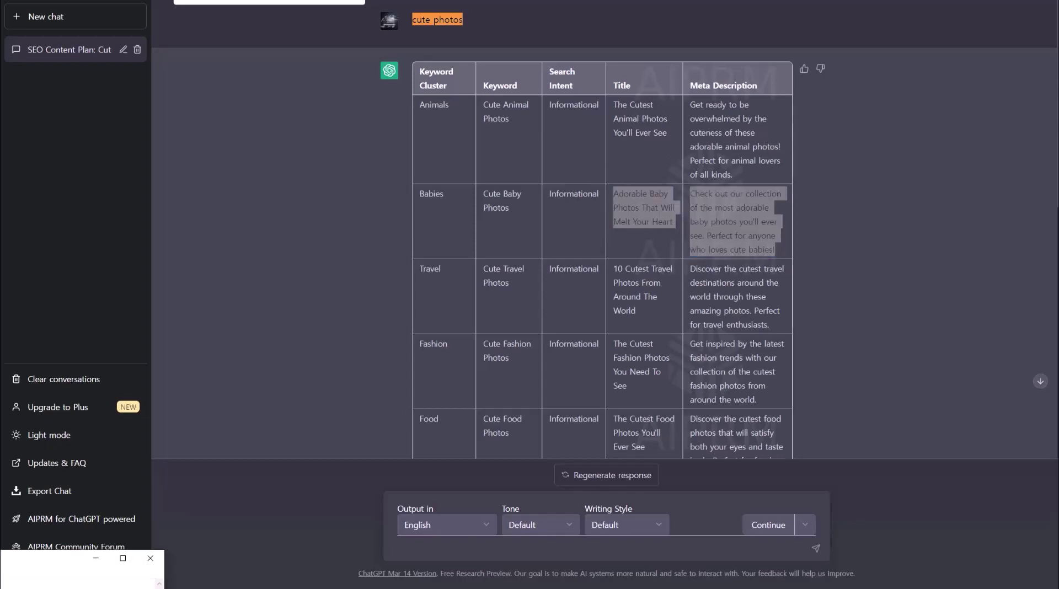
key(alt+Tab)
key(ctrl+v)
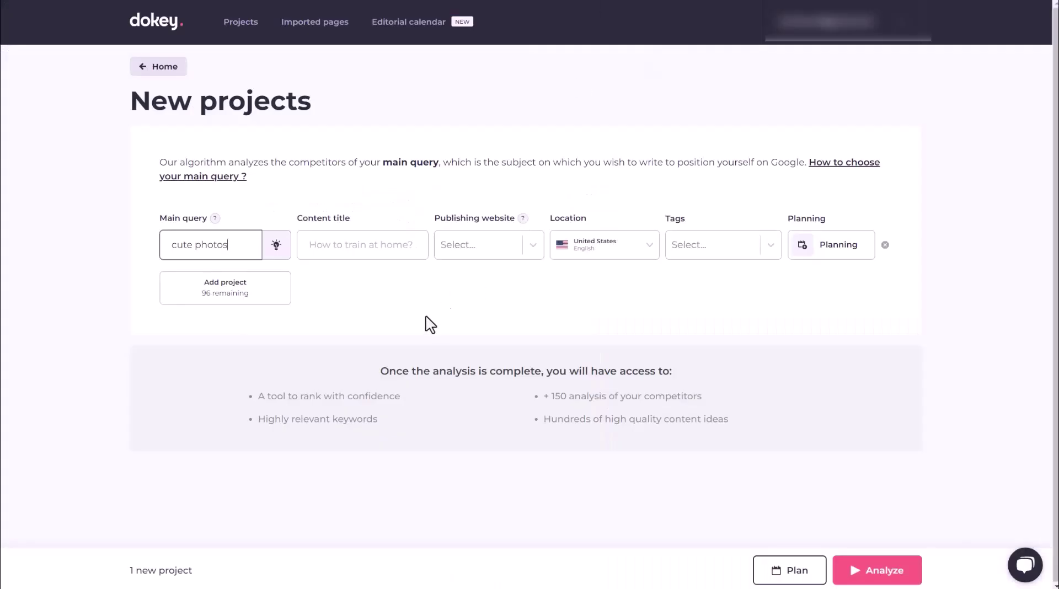
click(349, 247)
key(ctrl+v)
drag(357, 247, 318, 242)
Select the listed publishing website for the new project and tag it Blog.
click(493, 251)
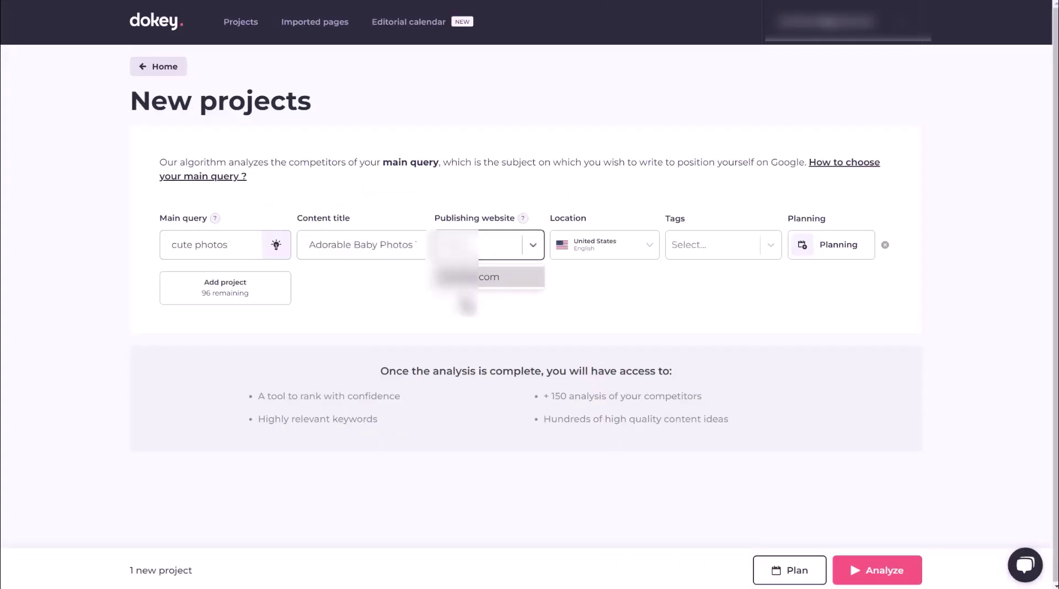
click(468, 278)
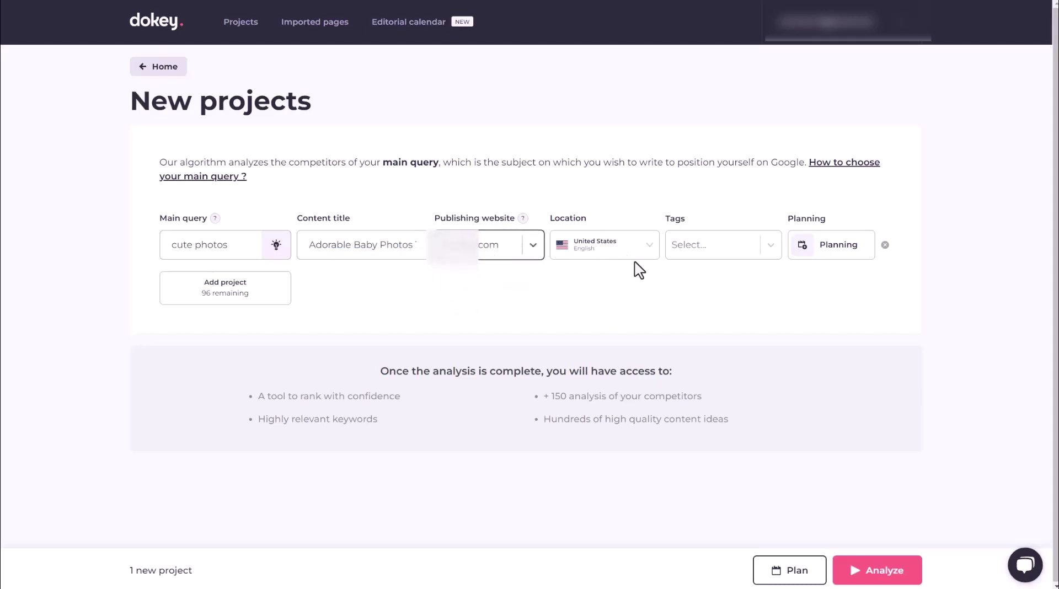
click(710, 251)
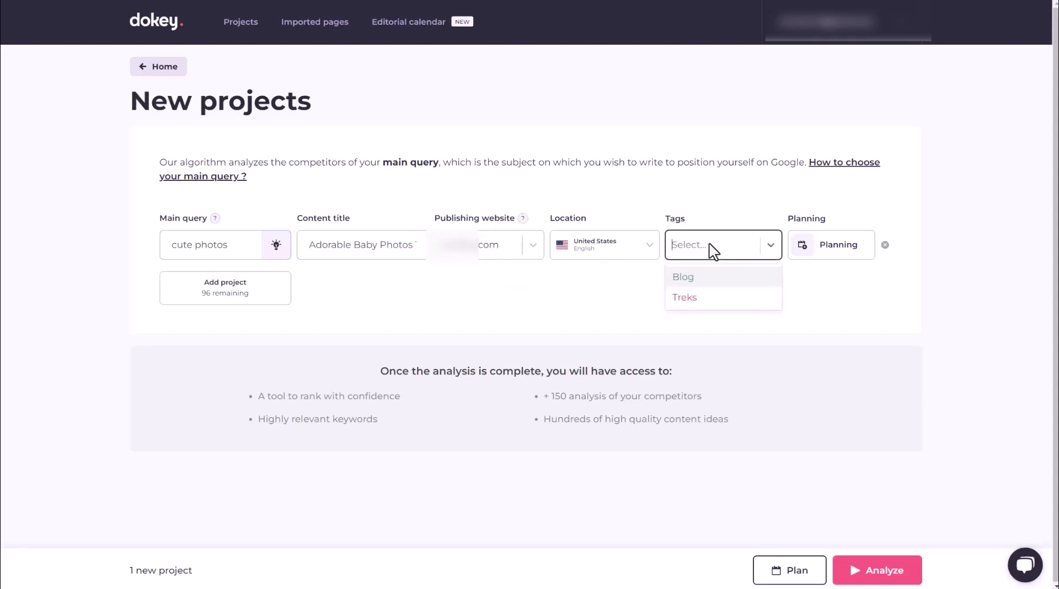
click(684, 277)
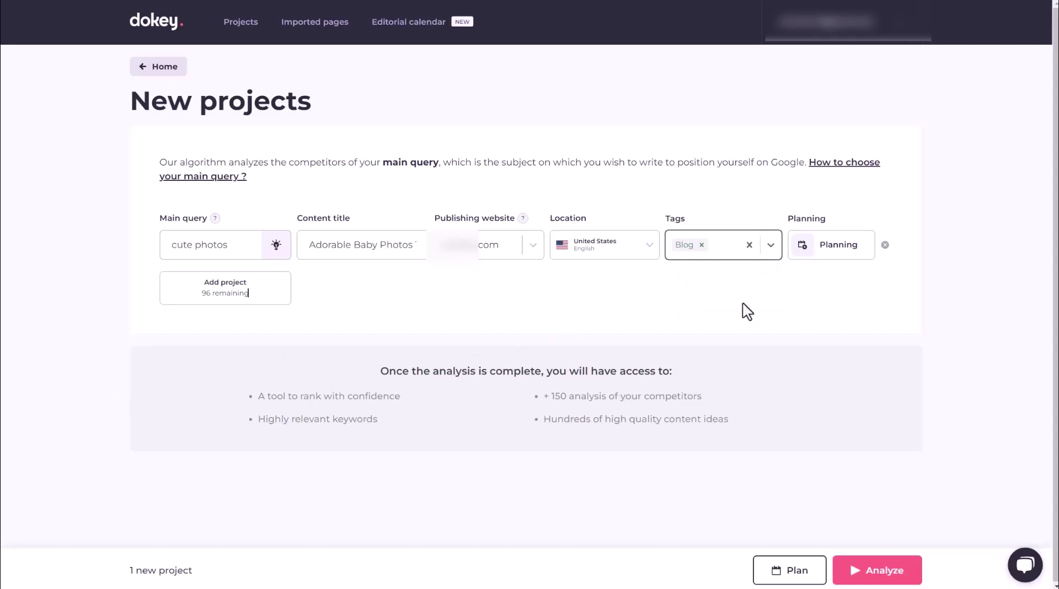
Create the project by running its analysis, and open "Adorable Baby Photos That Will Melt Your Heart" from the project list.
click(885, 577)
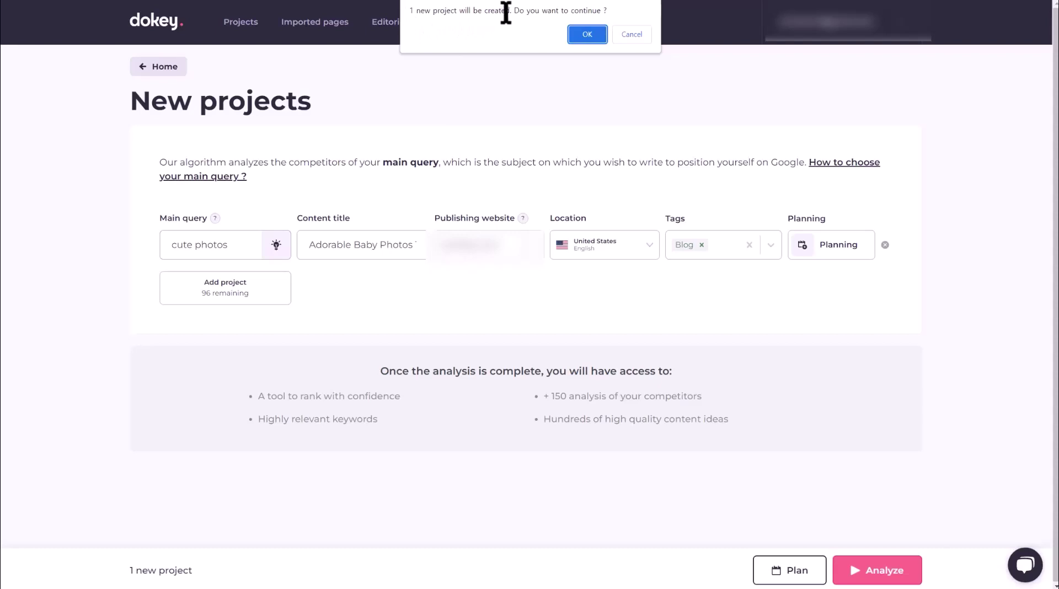
click(586, 32)
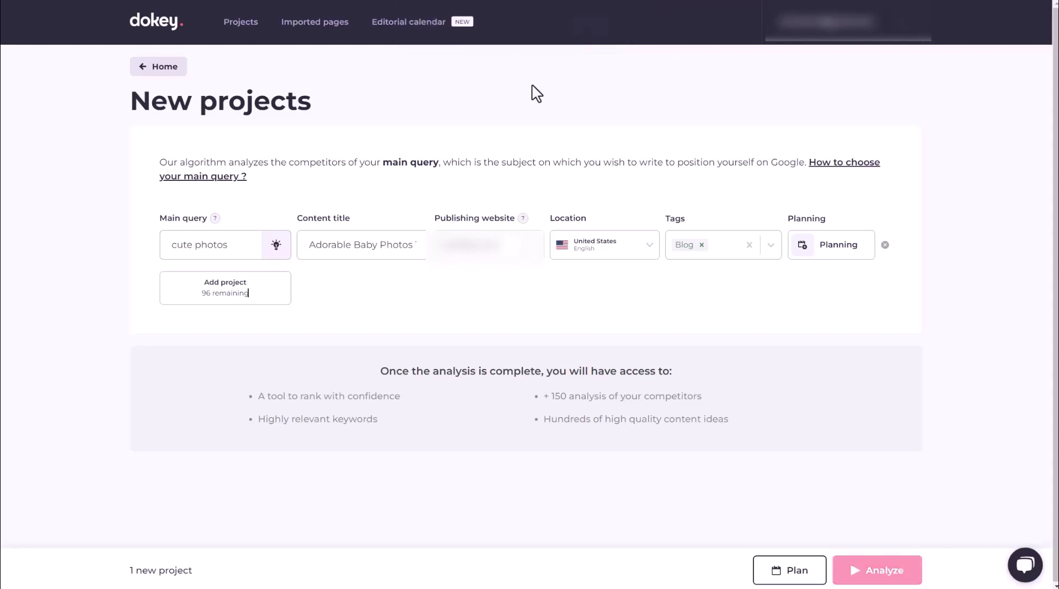
click(531, 317)
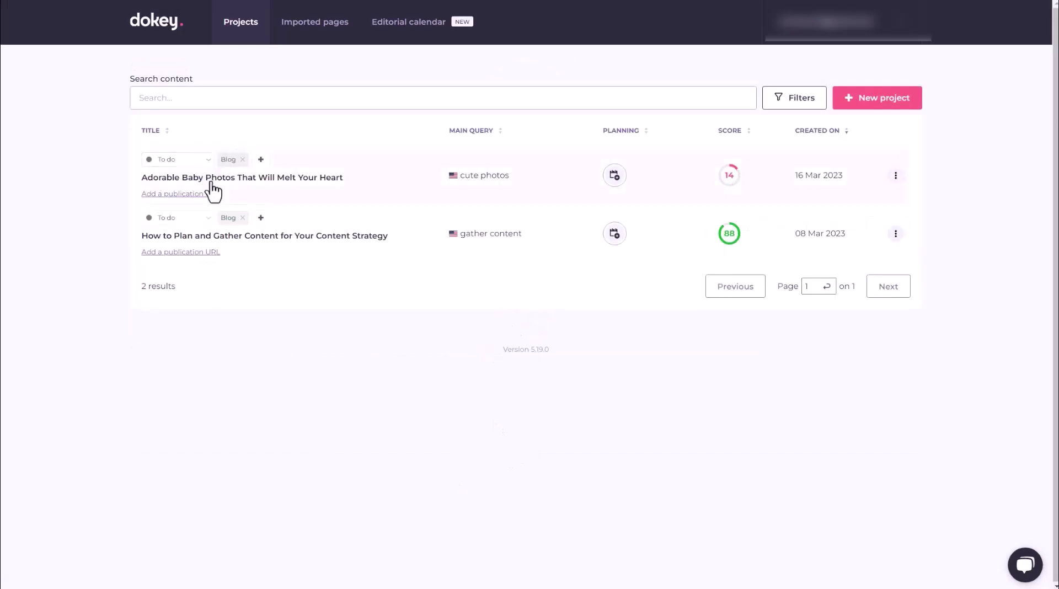
click(305, 196)
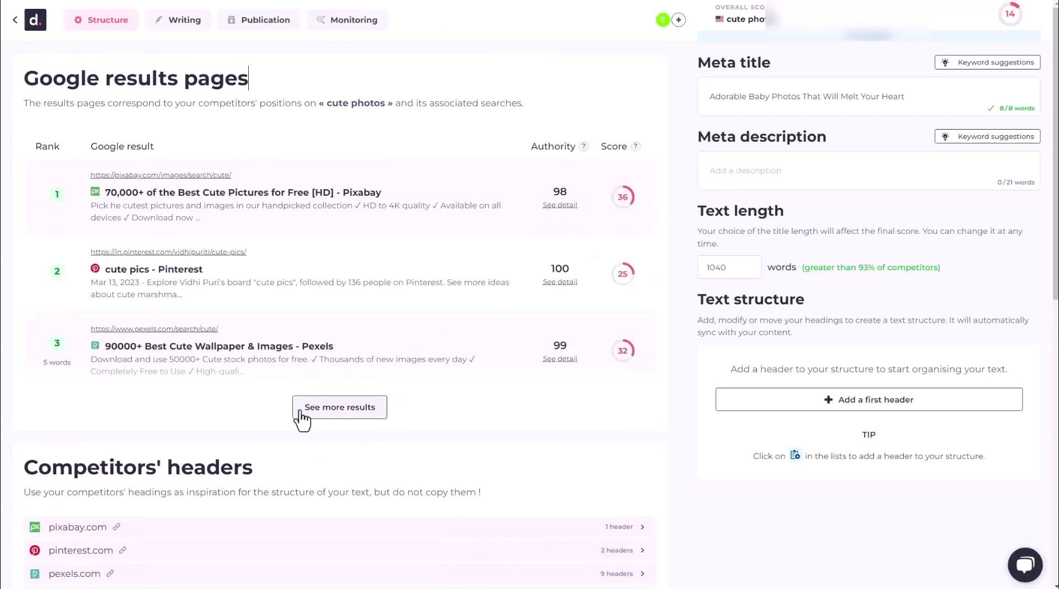
Expand the Google results for "cute photos" and examine the competitors' ranks, authority and scores.
click(353, 420)
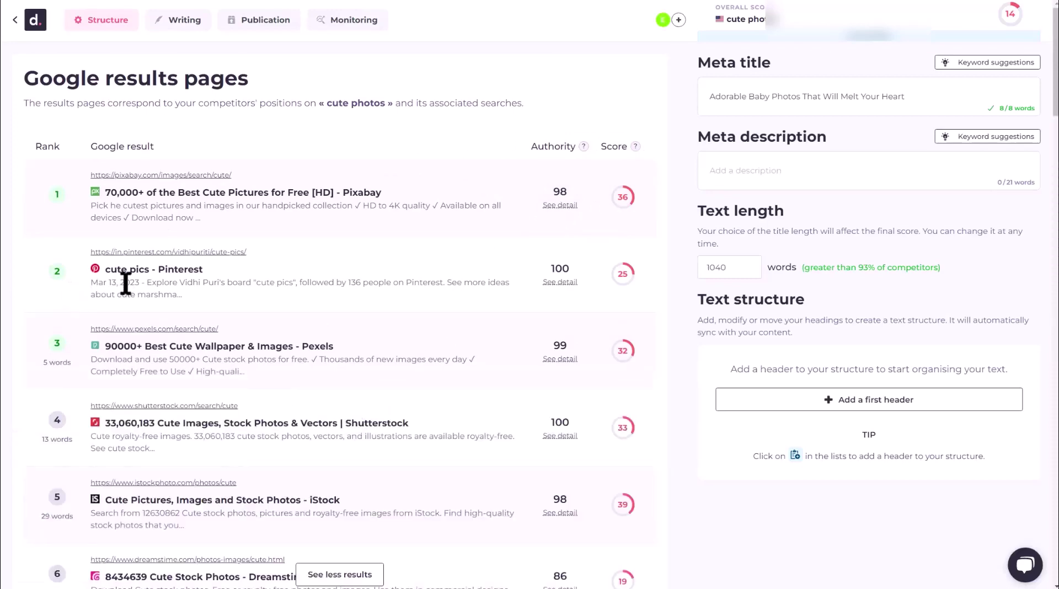
scroll(330, 265, down, 2)
scroll(330, 264, down, 1)
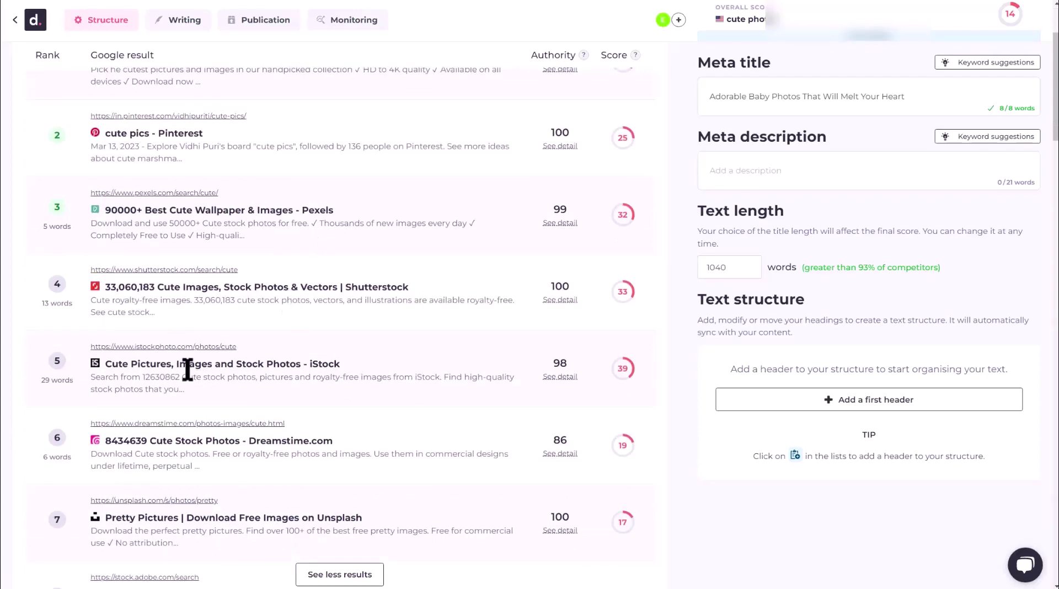
scroll(189, 369, down, 2)
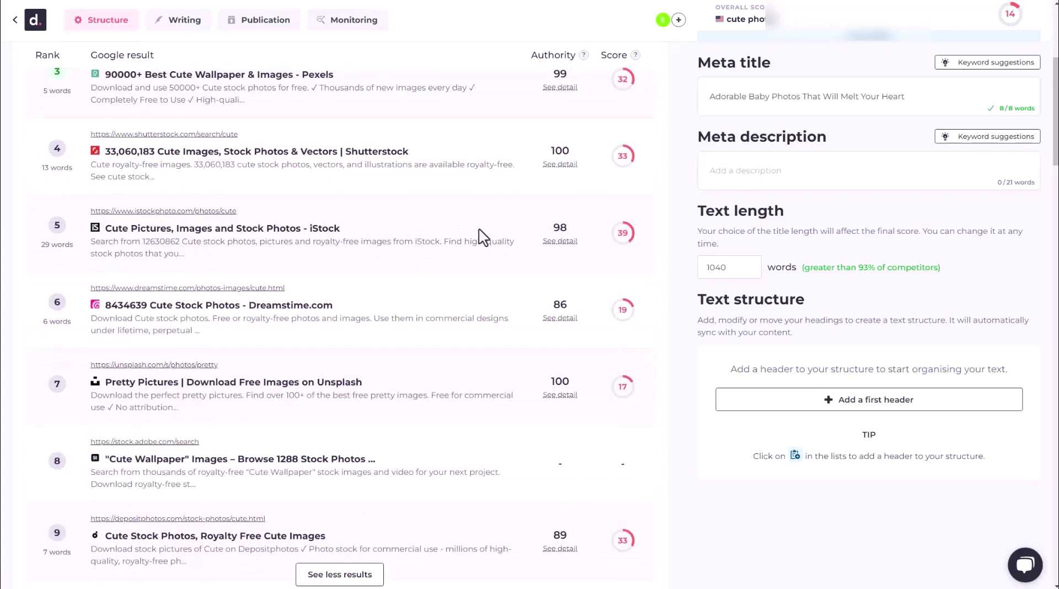
scroll(486, 229, up, 2)
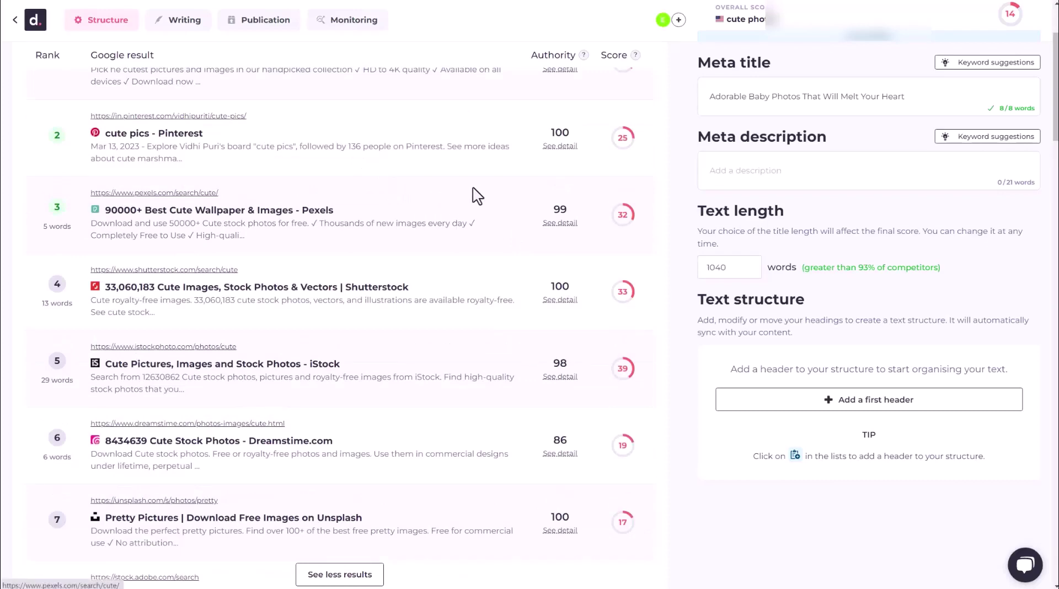
scroll(481, 197, up, 2)
scroll(507, 244, down, 2)
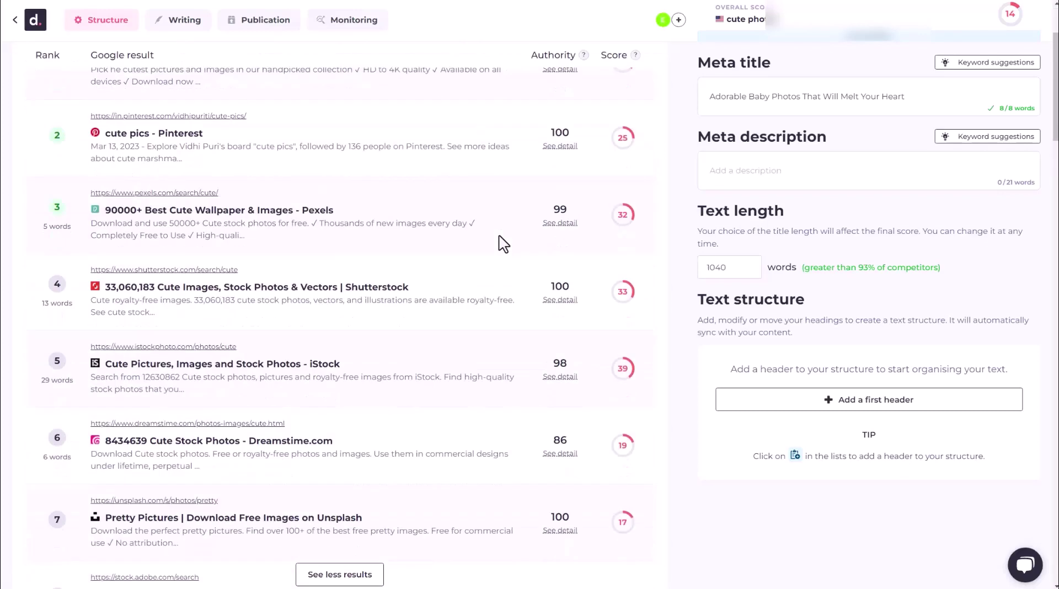
Go through all the Google results for "cute photos", comparing the competitors' word counts with their authority and scores.
scroll(504, 335, down, 2)
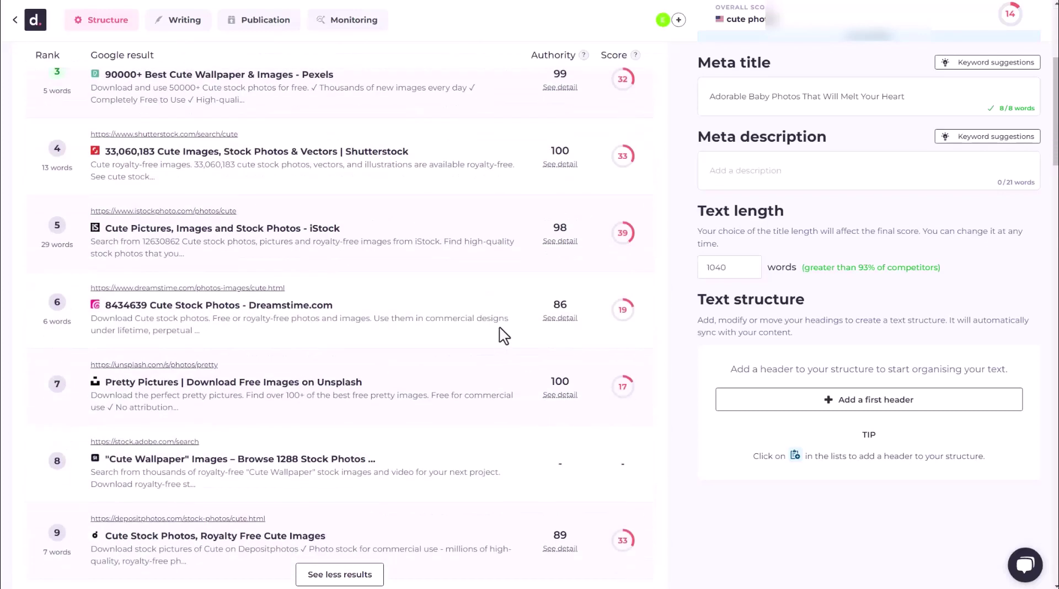
scroll(499, 314, down, 10)
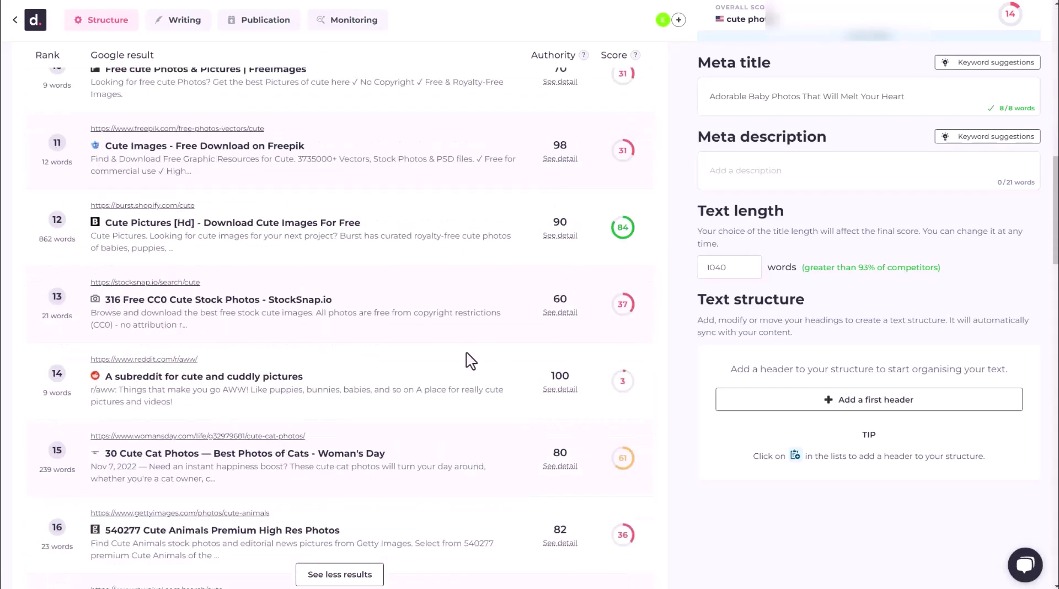
scroll(471, 360, down, 2)
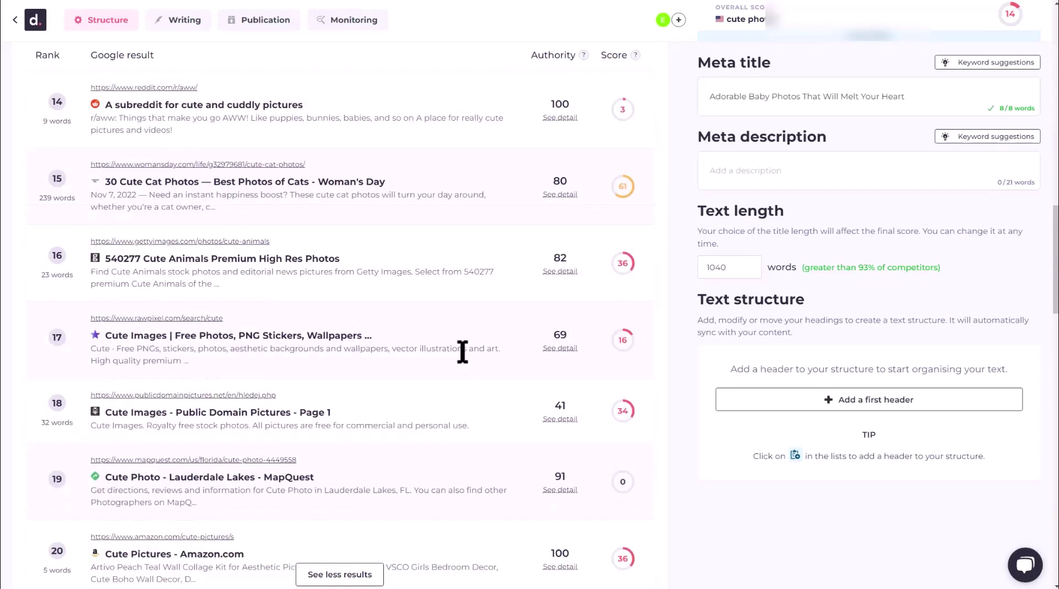
scroll(524, 265, up, 17)
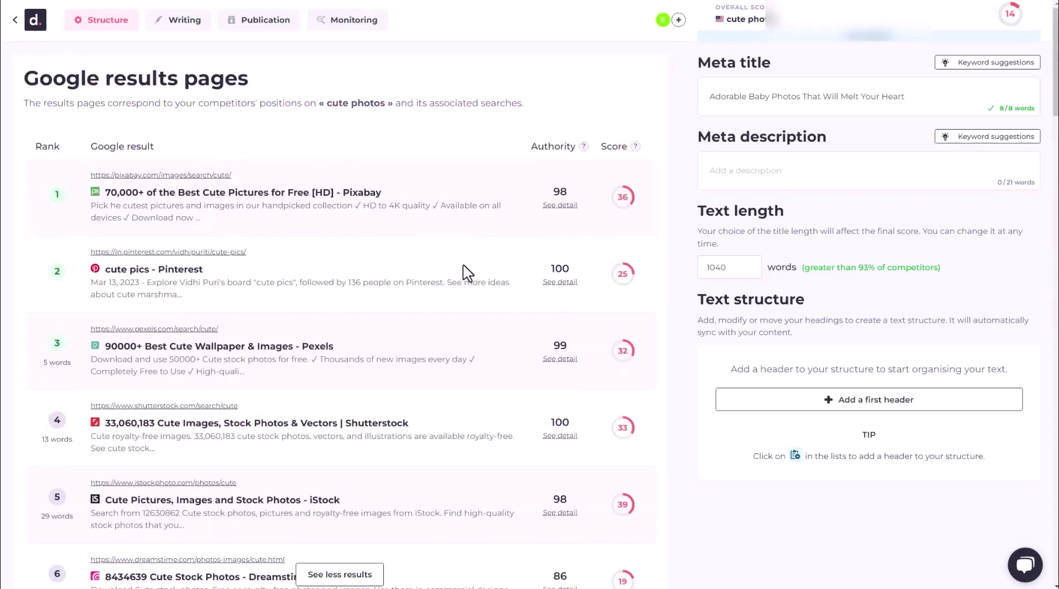
scroll(468, 273, down, 3)
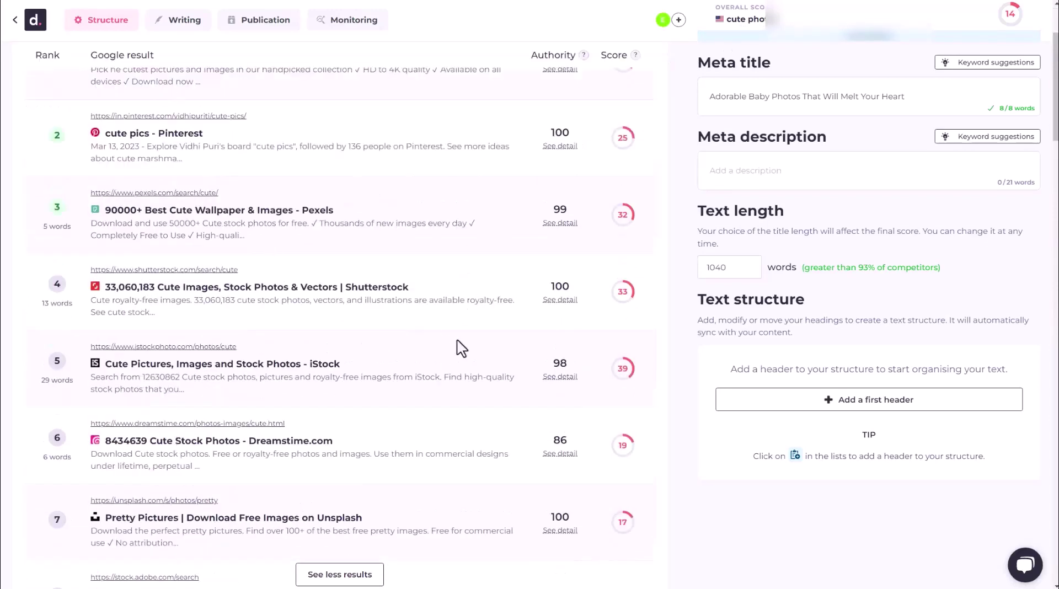
scroll(504, 287, up, 3)
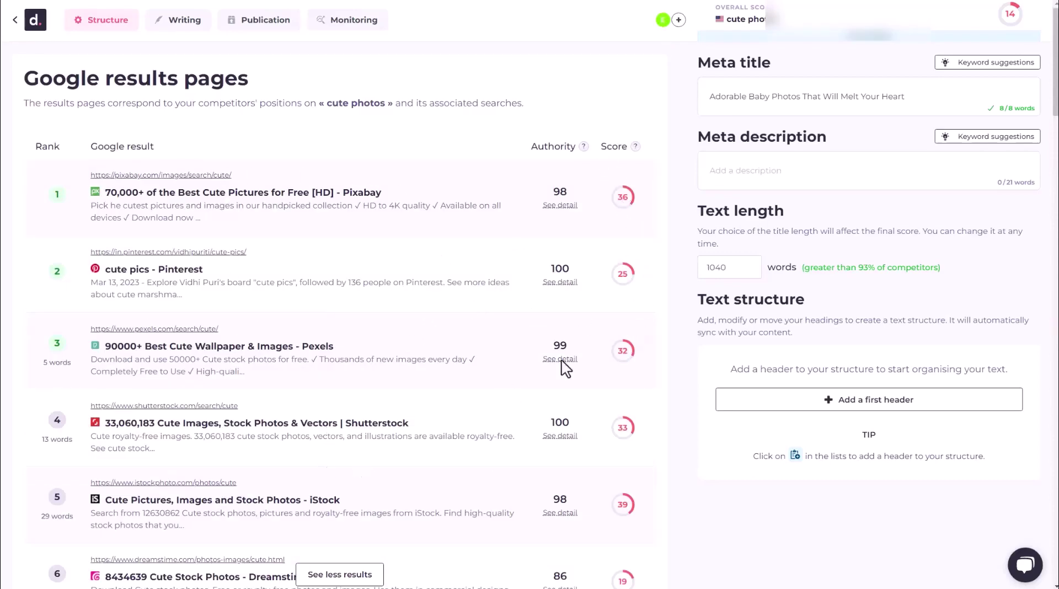
scroll(530, 372, down, 4)
scroll(477, 376, down, 6)
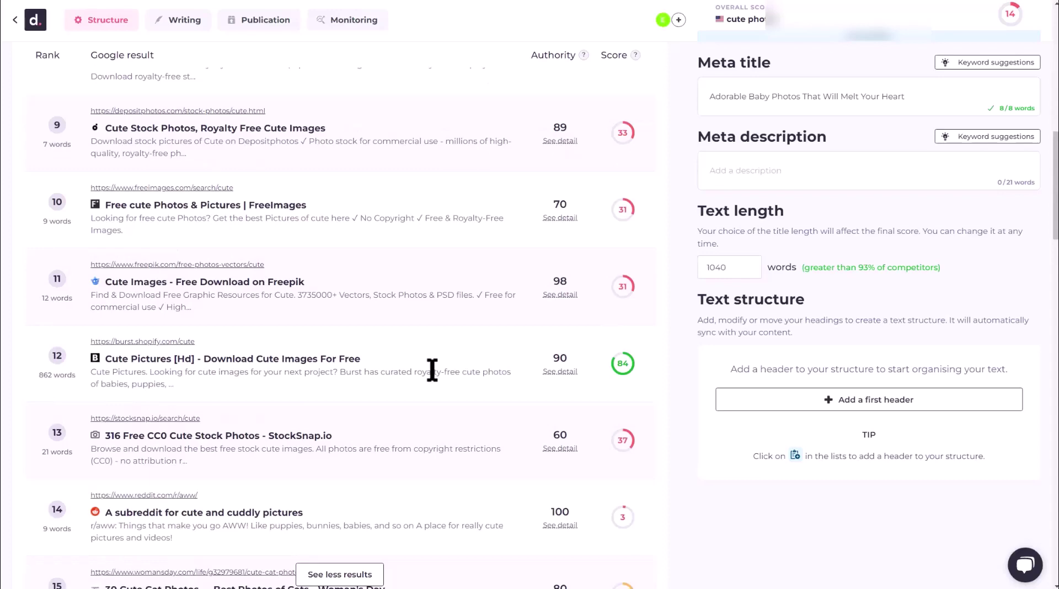
scroll(424, 291, down, 15)
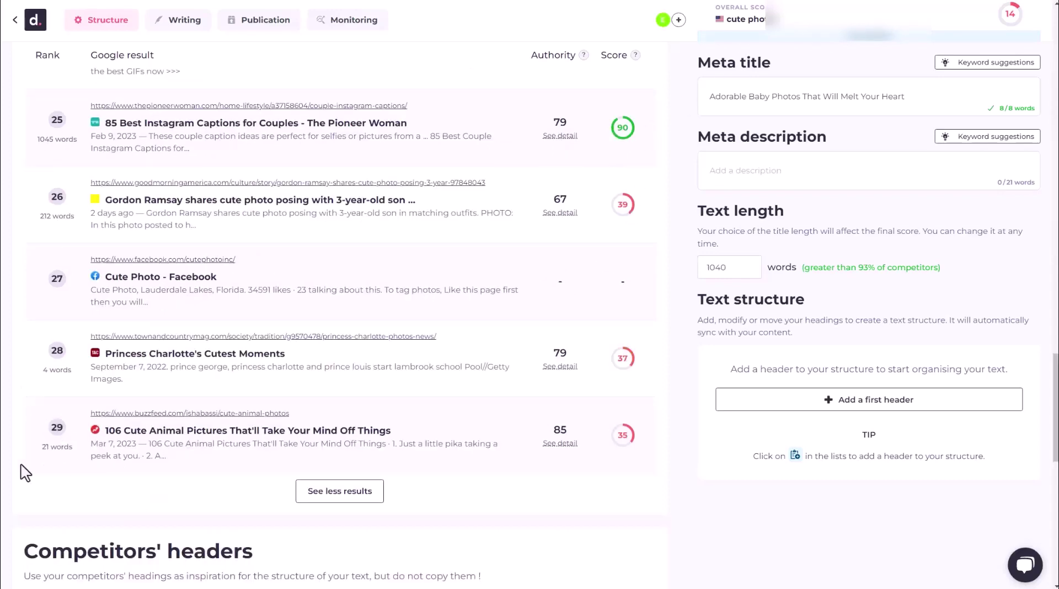
scroll(520, 359, up, 2)
scroll(575, 329, down, 4)
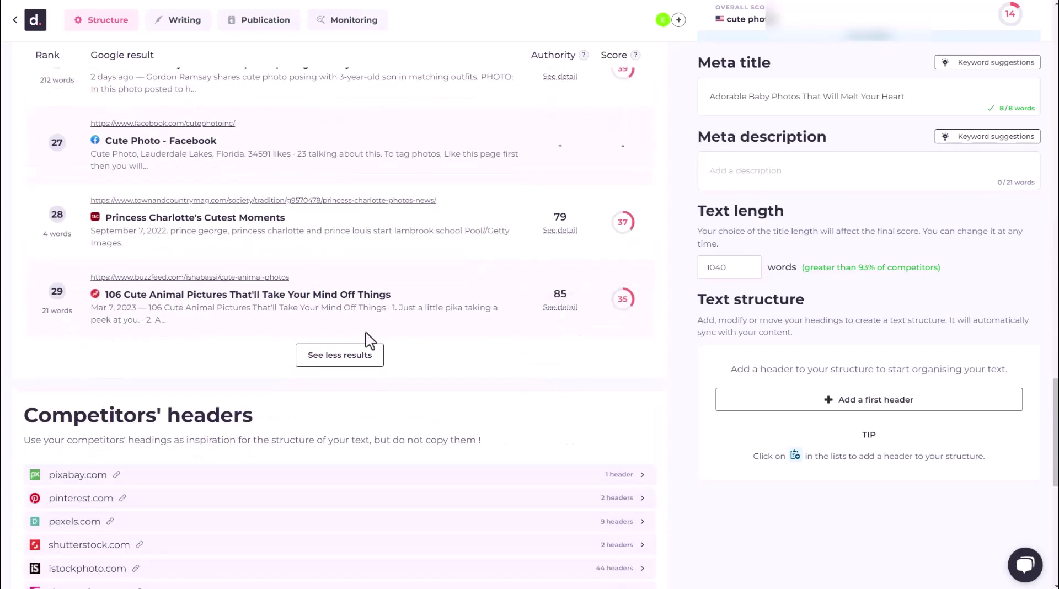
scroll(393, 392, up, 2)
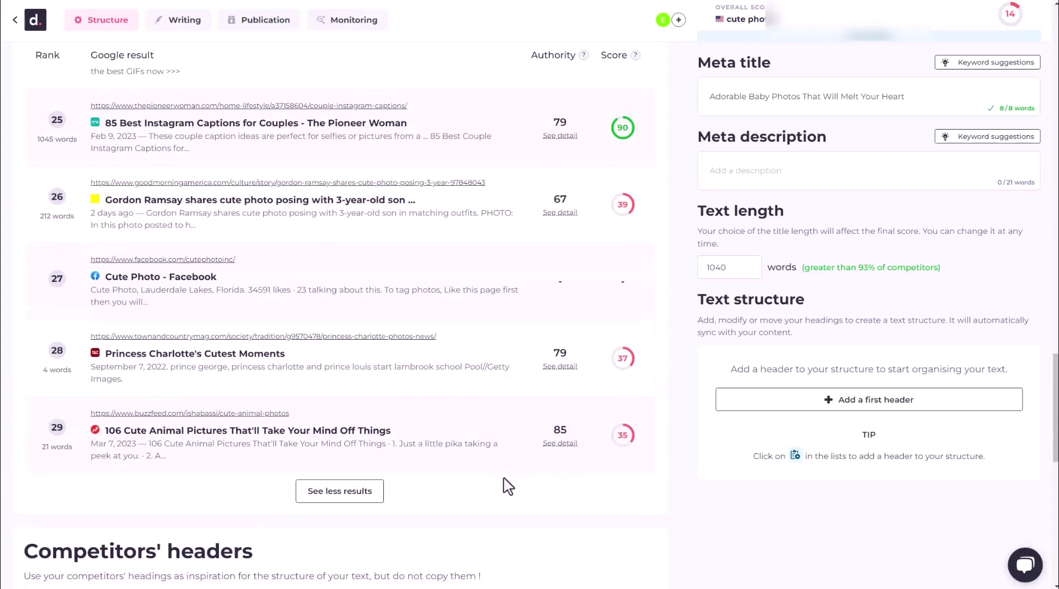
scroll(522, 433, up, 4)
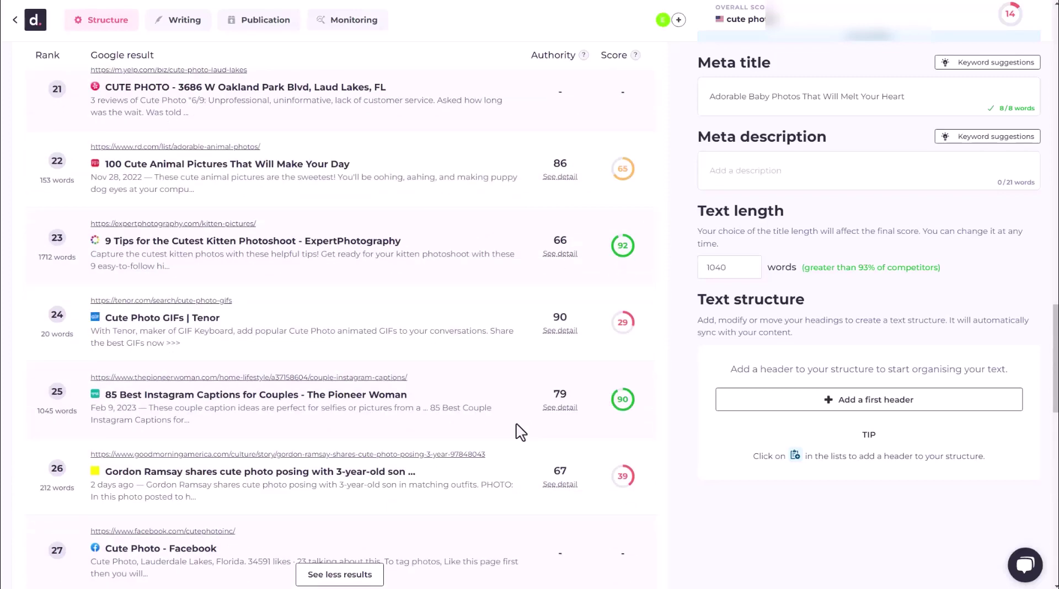
Expand the pixabay.com and pinterest.com entries and the full list under Competitors' headers, and examine the headings the competitors use.
scroll(521, 433, down, 10)
click(313, 228)
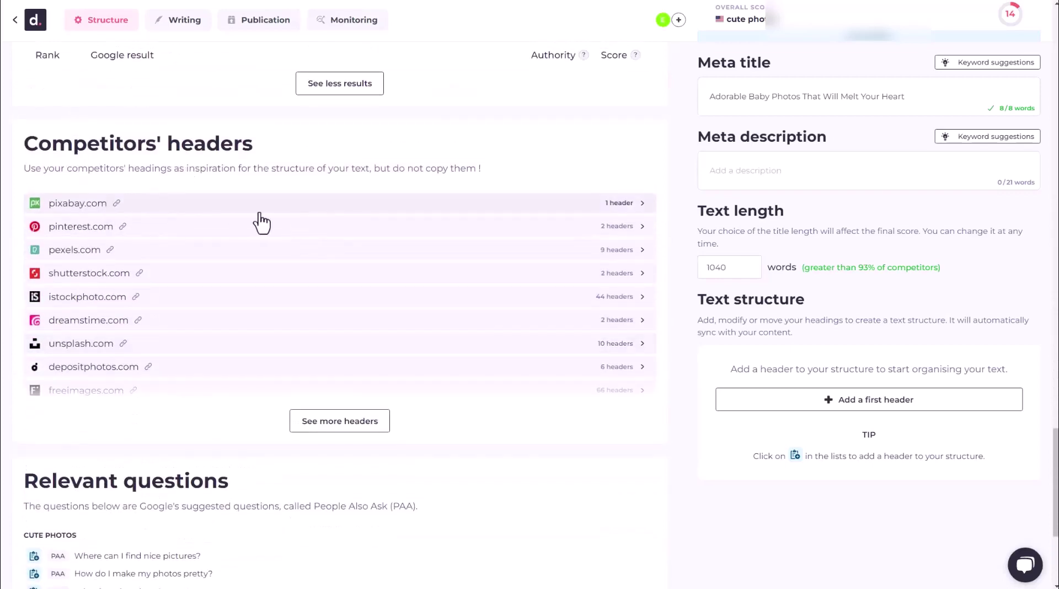
click(71, 210)
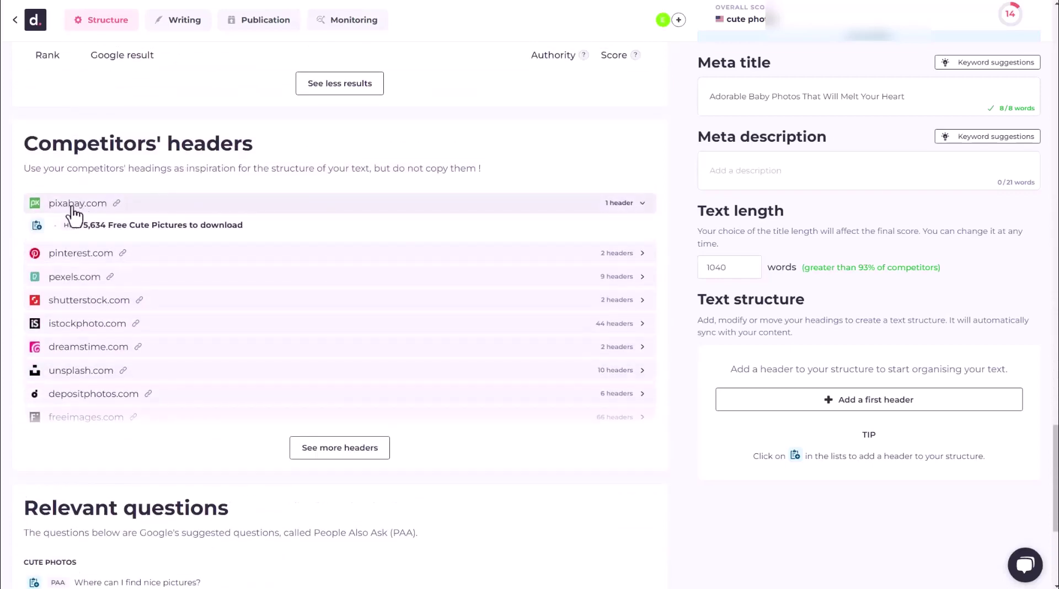
click(72, 258)
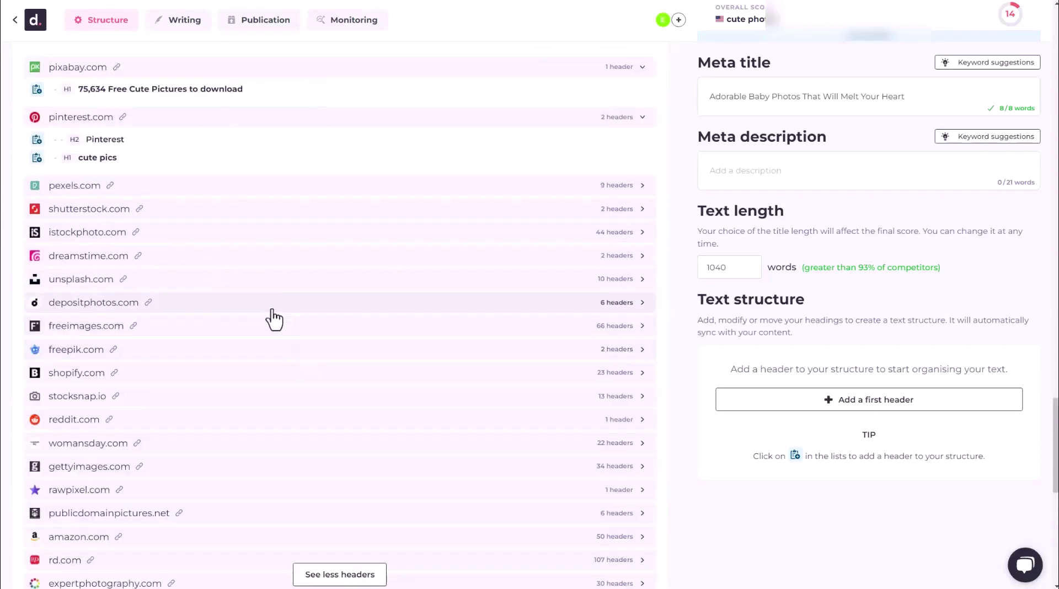
scroll(272, 315, down, 2)
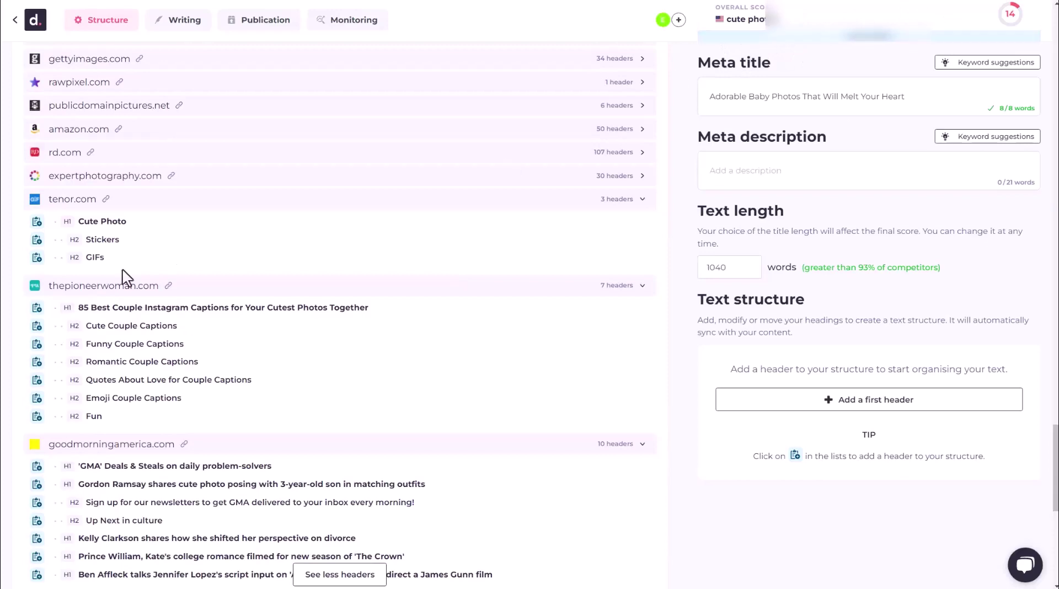
scroll(158, 301, up, 5)
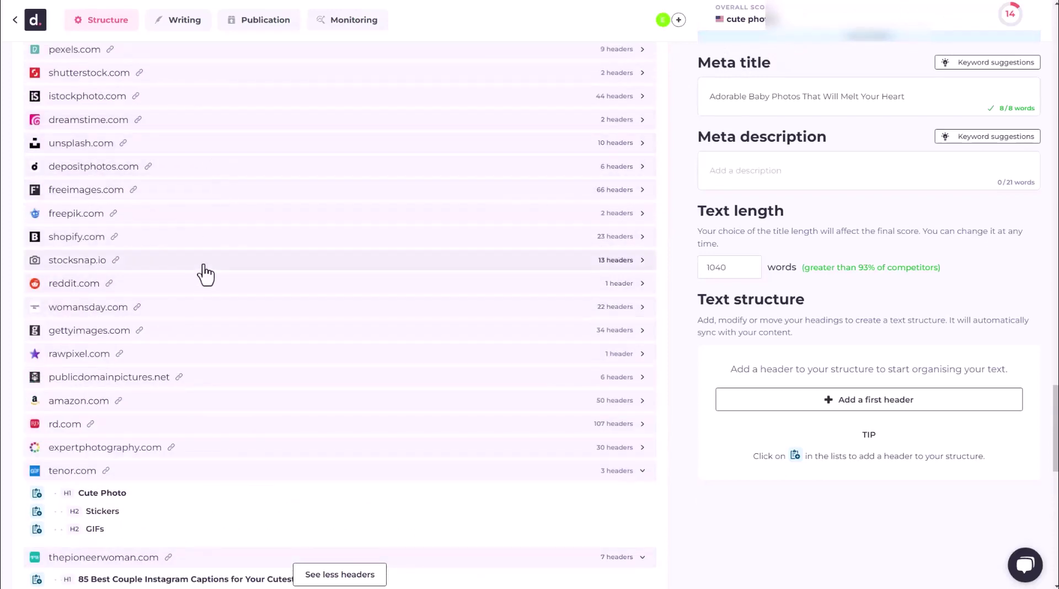
scroll(310, 287, down, 5)
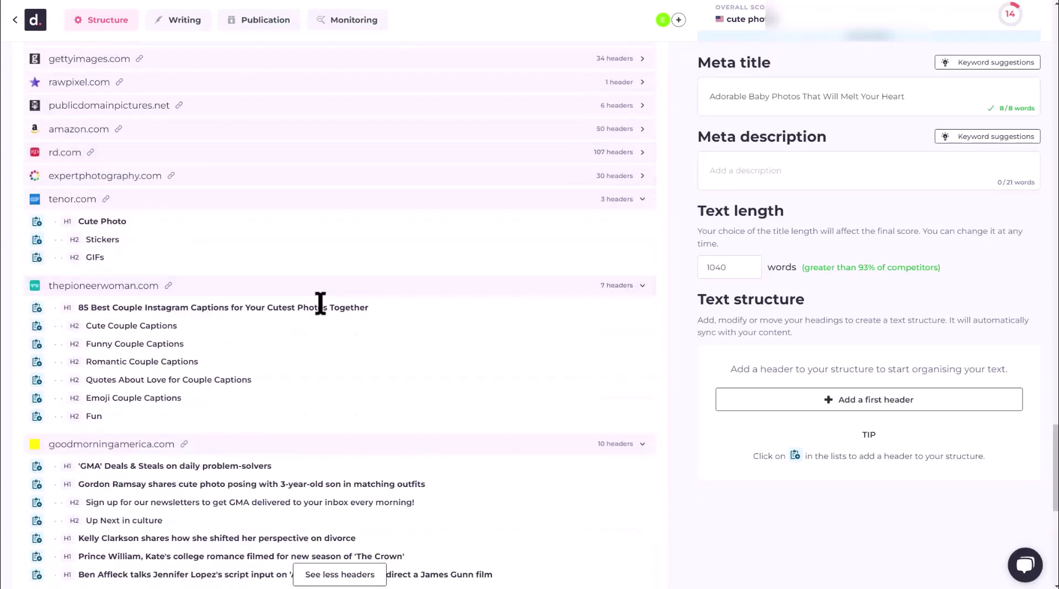
scroll(185, 309, down, 5)
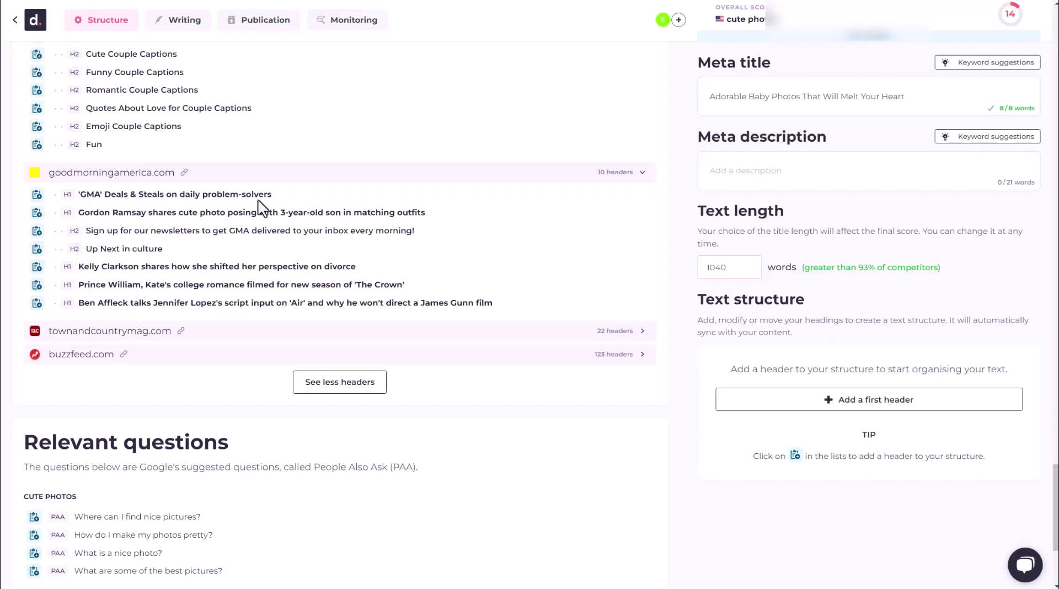
scroll(226, 201, up, 15)
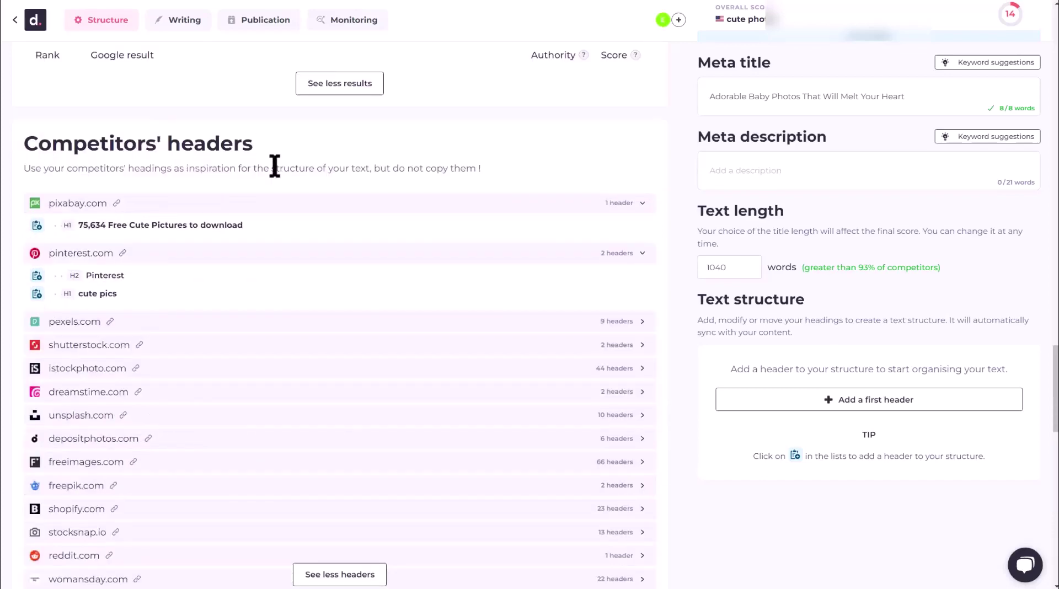
scroll(274, 176, down, 15)
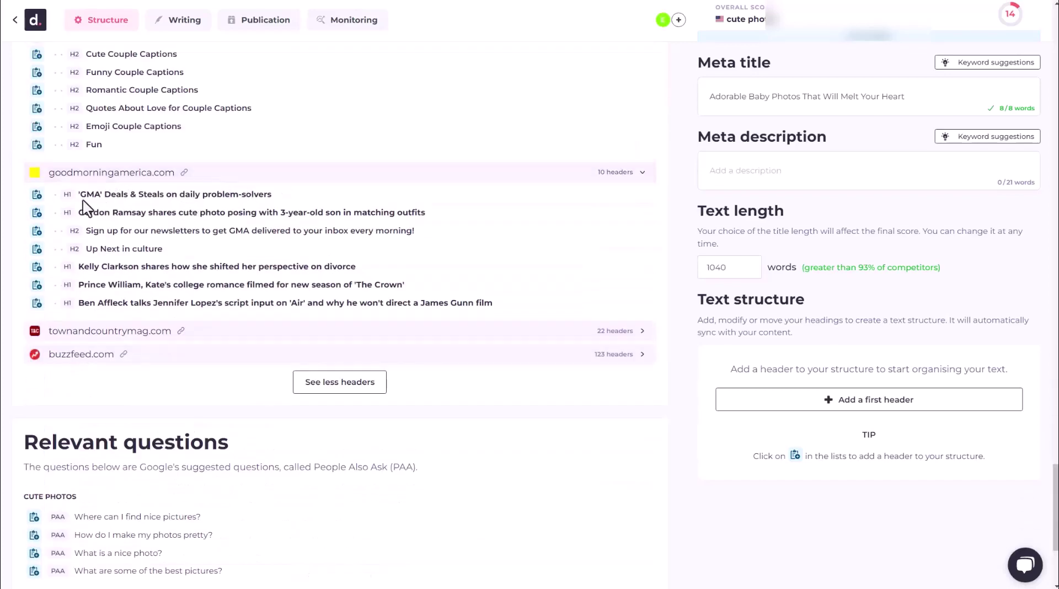
Add goodmorningamerica.com's 'GMA' Deals & Steals, newsletter sign-up and Ben Affleck headers to the text structure, setting the Ben Affleck header to H3.
click(37, 197)
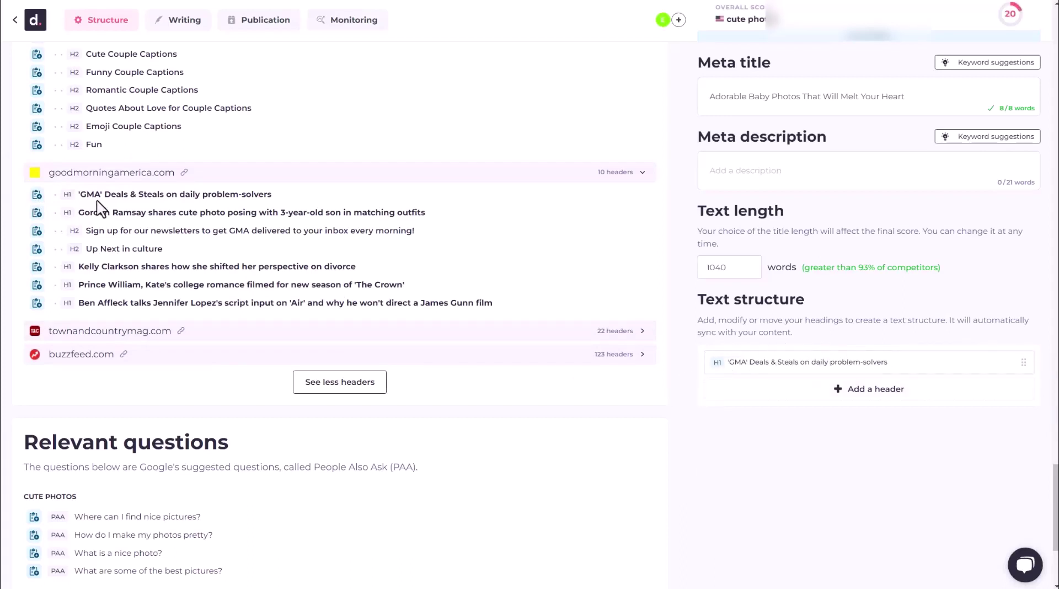
click(36, 232)
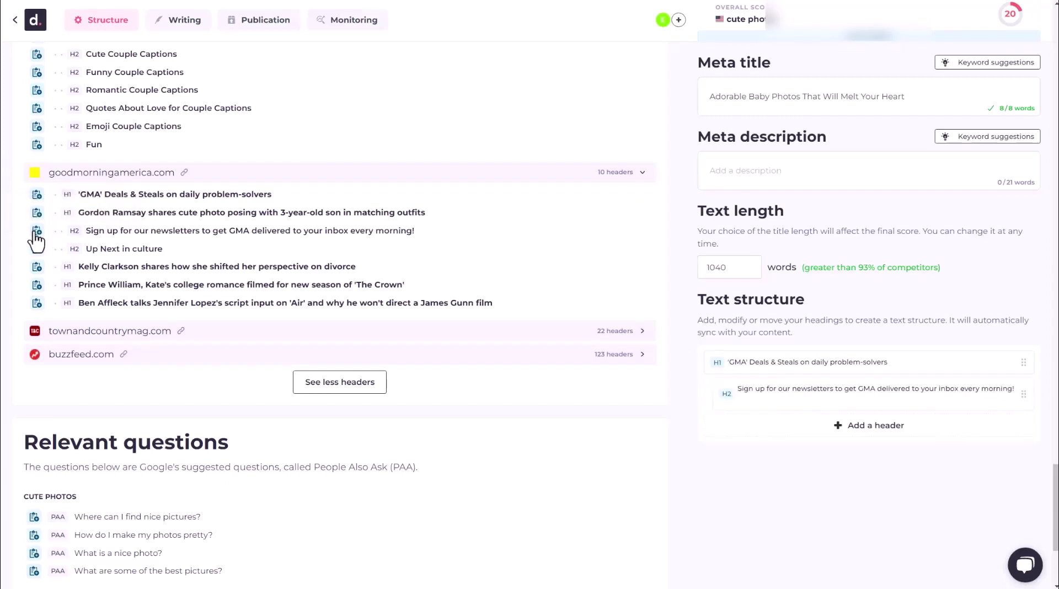
drag(84, 231, 415, 242)
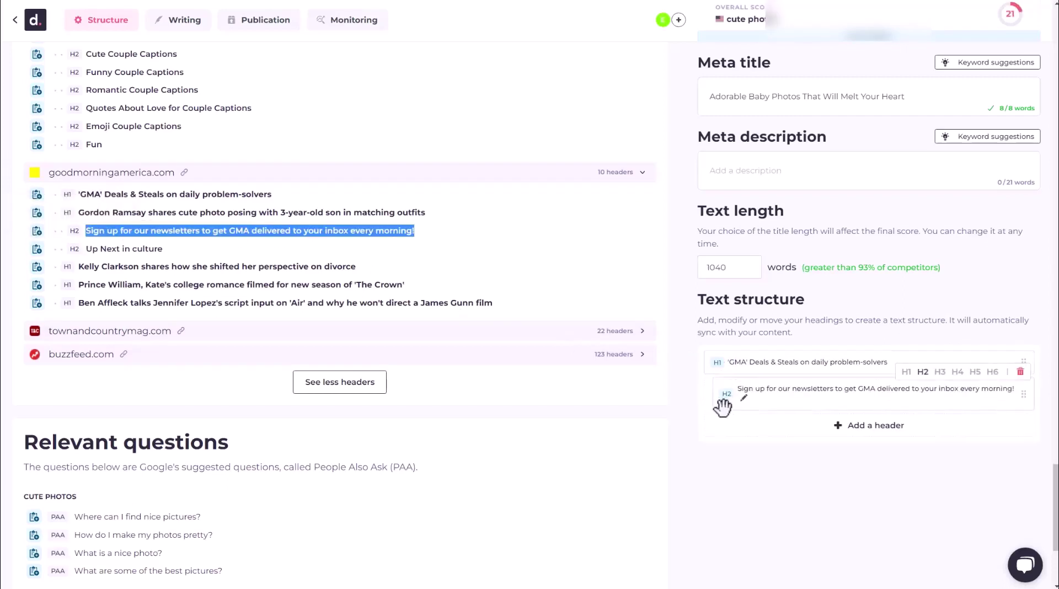
click(36, 303)
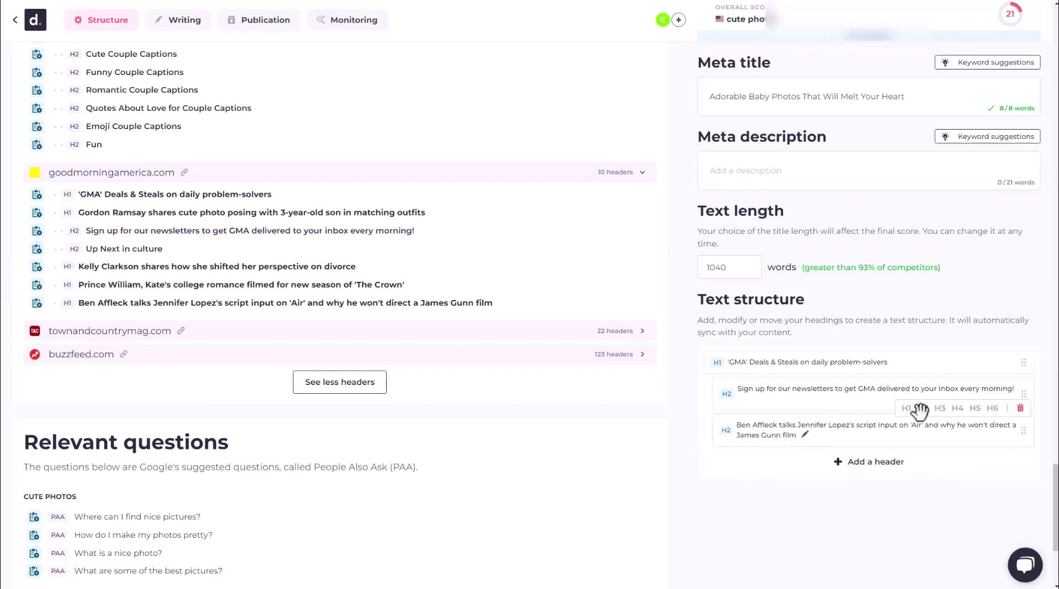
click(941, 409)
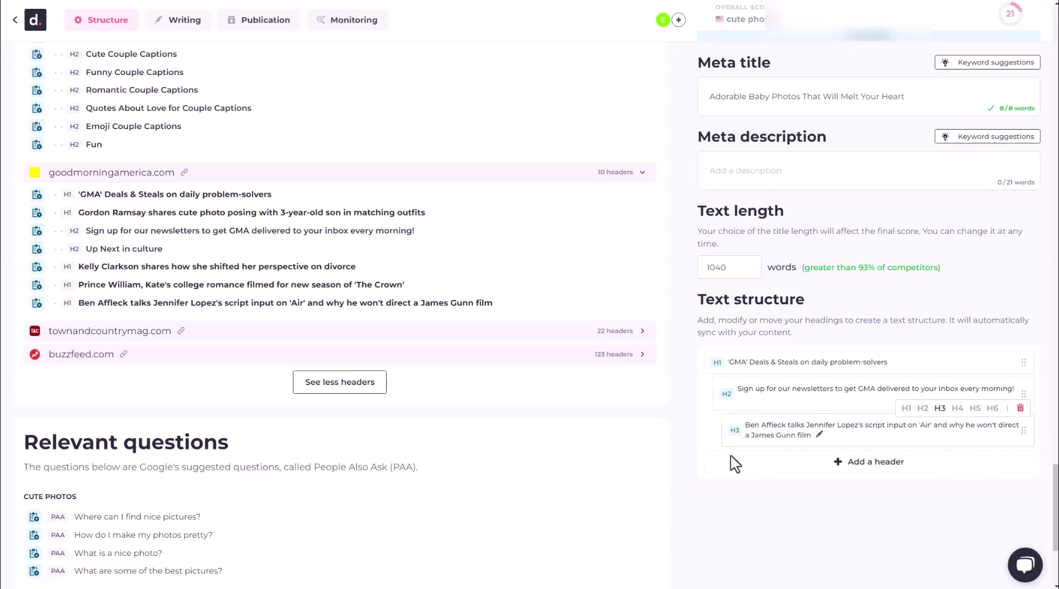
Add all four relevant questions about cute photos to the text structure, from "Where can I find nice pictures?" to "What are some of the best pictures?".
scroll(404, 429, down, 4)
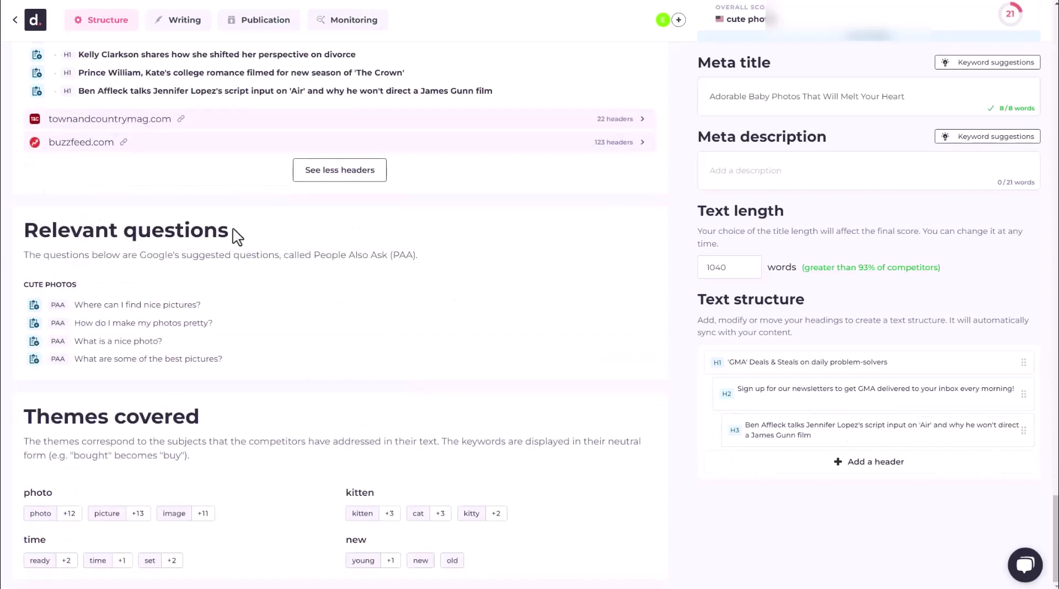
drag(238, 237, 23, 231)
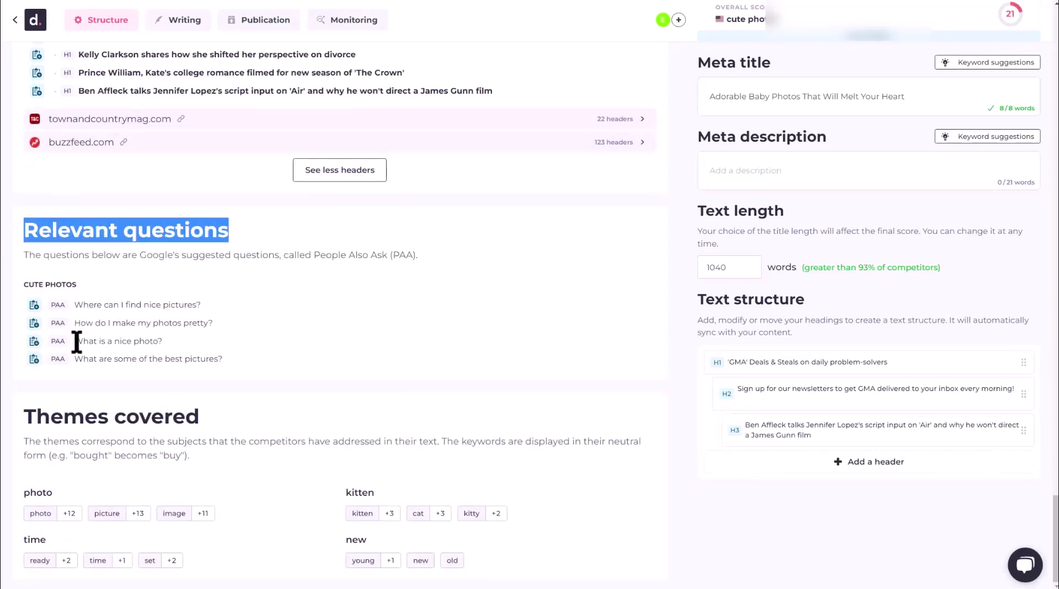
click(33, 306)
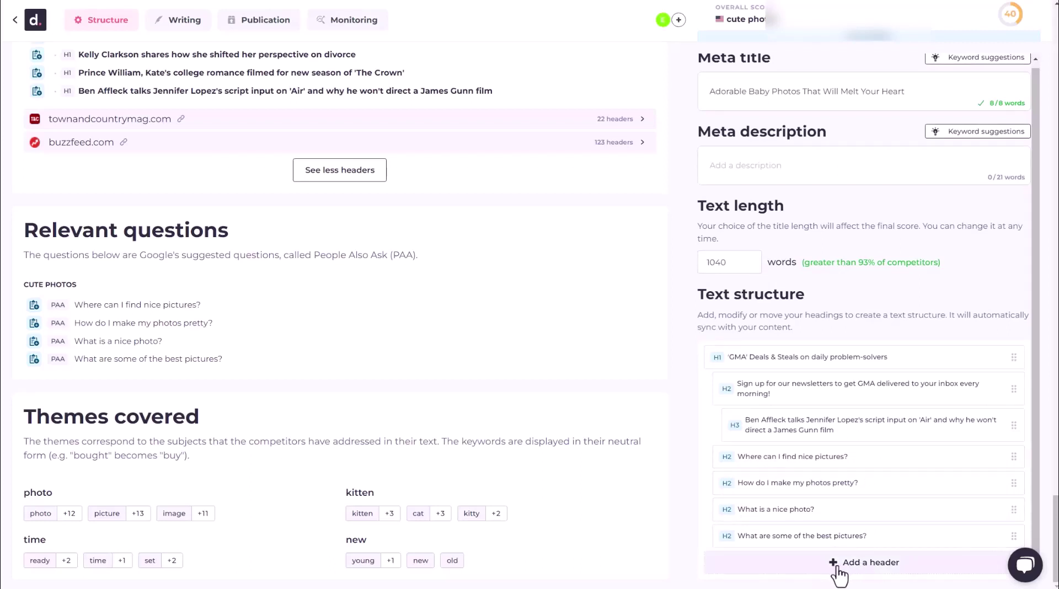
Add an "FAQ" header above the four questions in the text structure and set all four questions to H3.
click(868, 572)
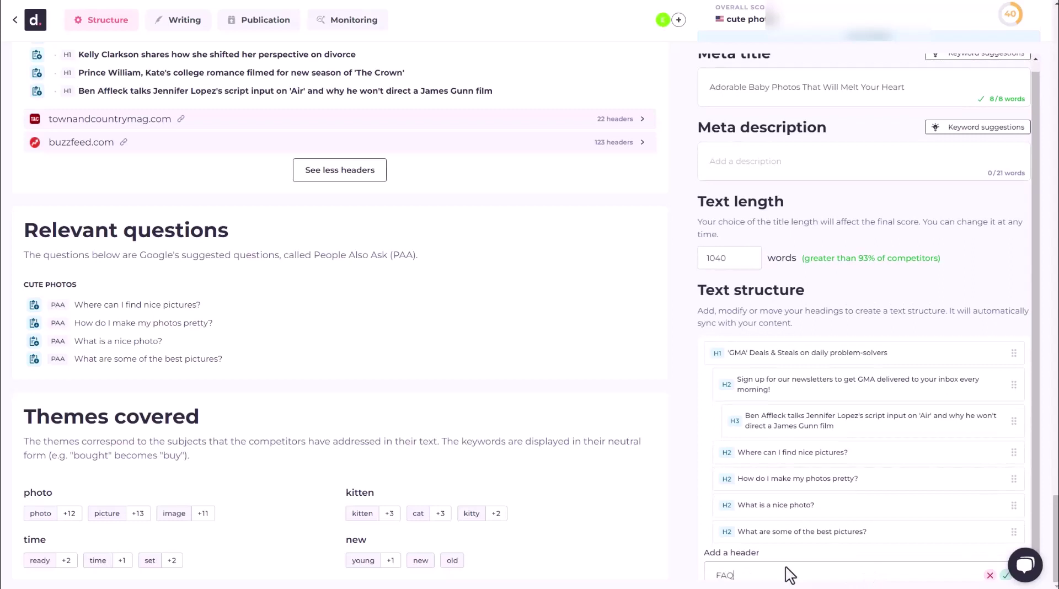
key(Return)
drag(1015, 537, 999, 435)
mouse_move(756, 456)
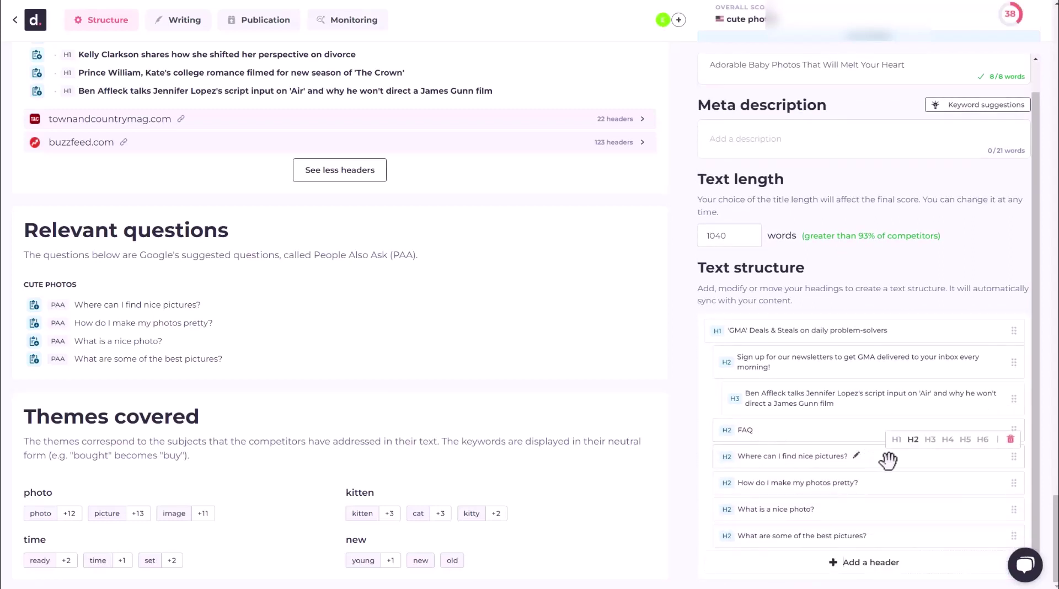
click(931, 441)
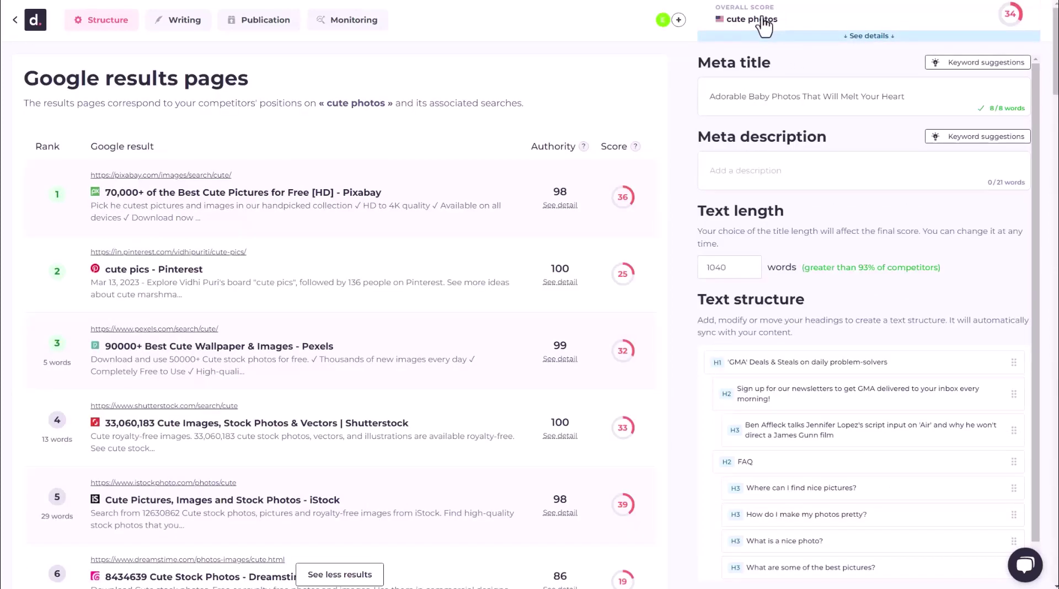
Open the overall score details for "cute photos" and examine them.
click(869, 37)
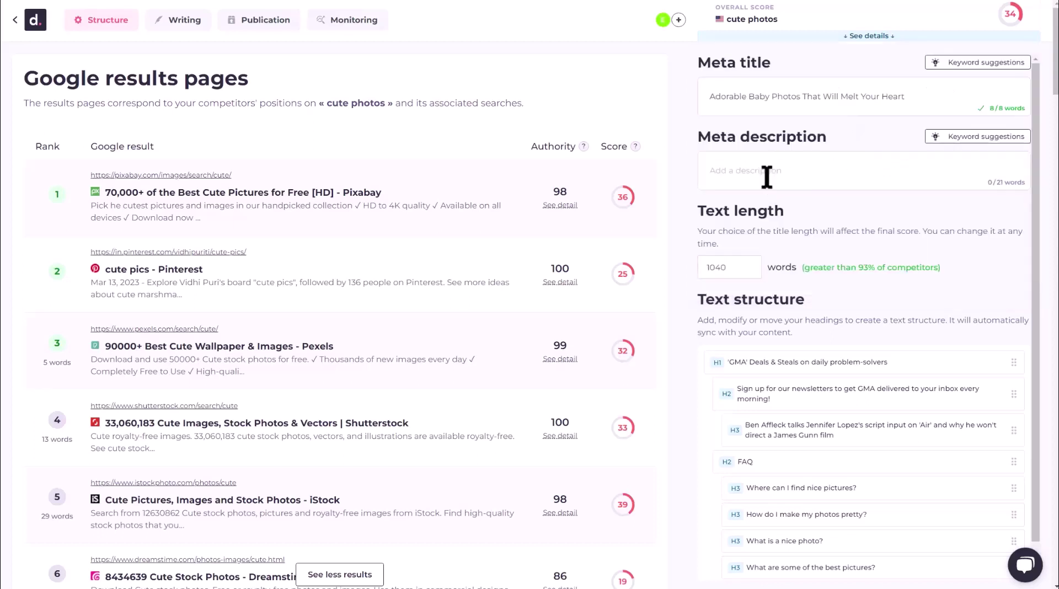
Copy the description starting "Check out our collection of the most adorable baby photos" from the Notepad note into the meta description.
click(767, 177)
key(alt+Tab)
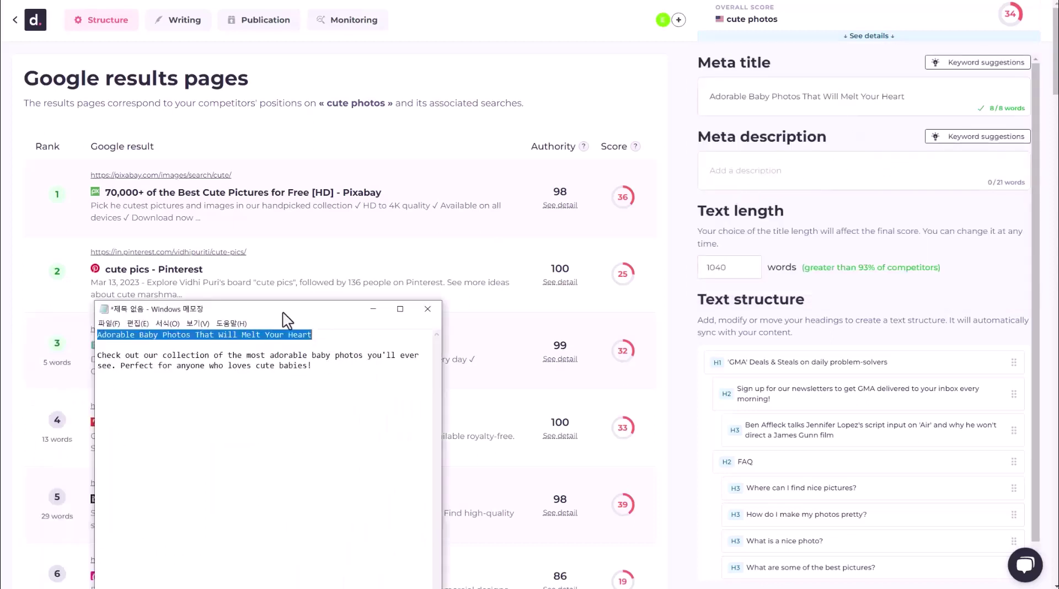
drag(282, 312, 363, 188)
drag(394, 244, 175, 235)
key(ctrl+c)
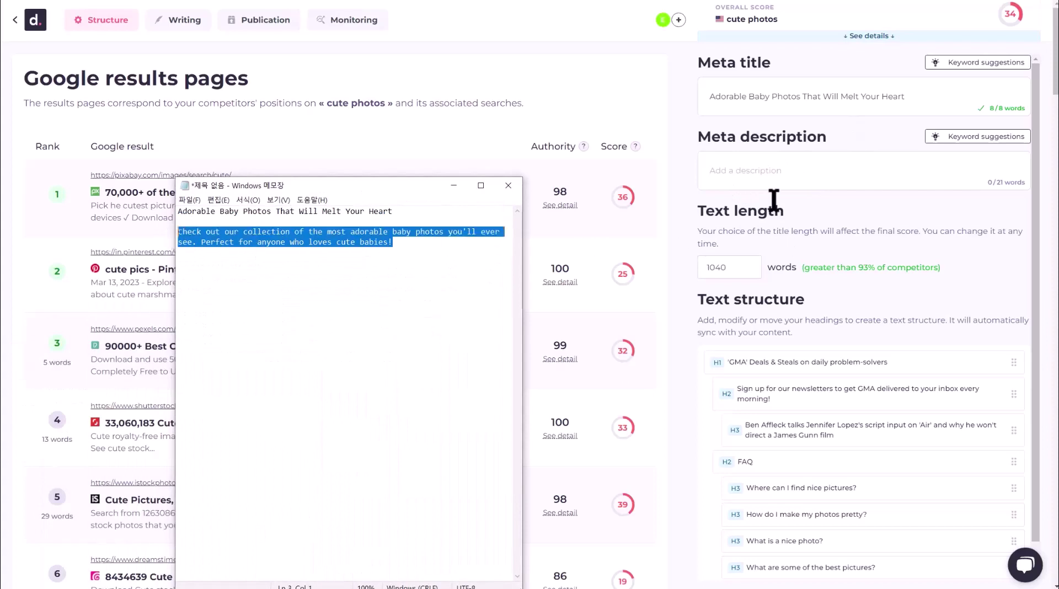
click(771, 191)
key(ctrl+v)
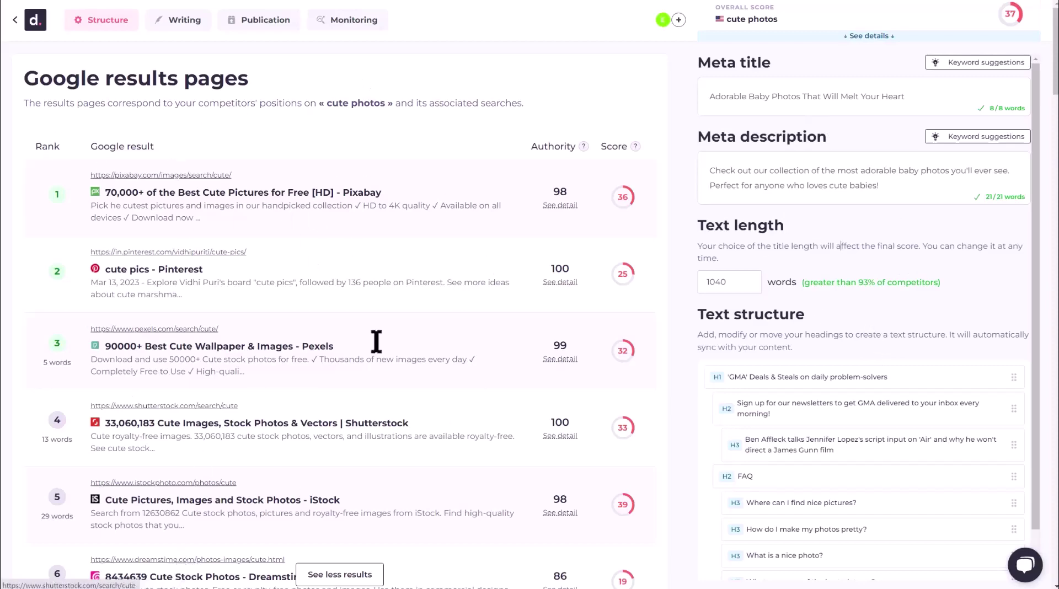
Open the article's writing view, check the synced text structure, and compare it with the structure page.
click(176, 27)
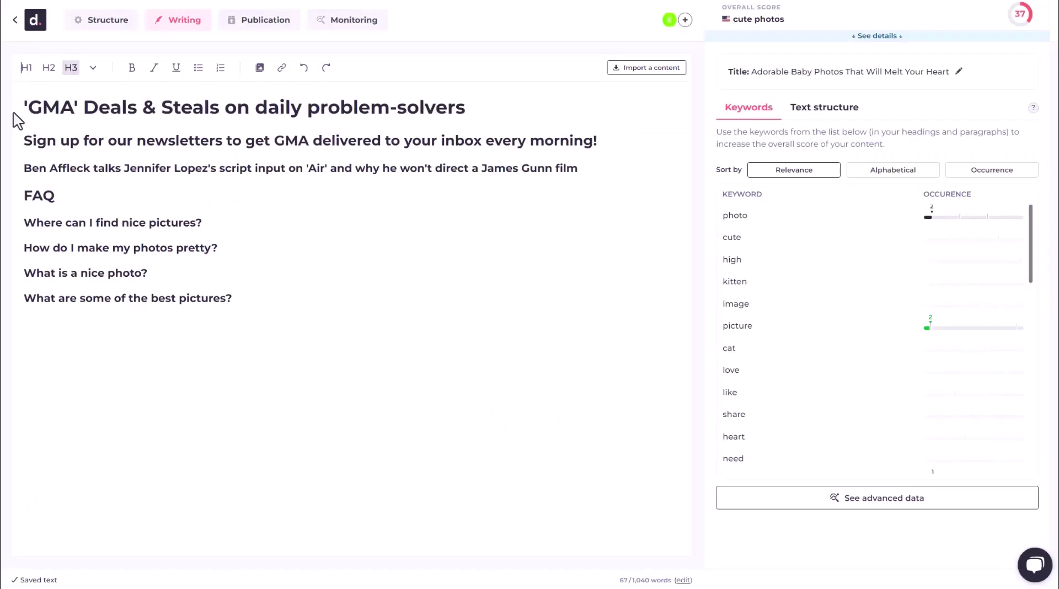
click(826, 111)
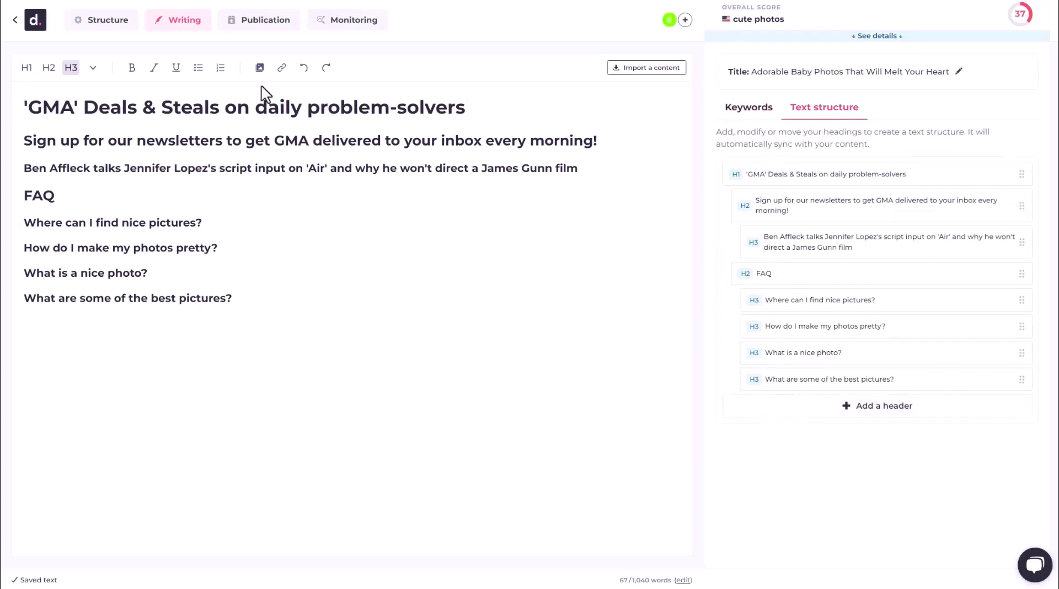
click(108, 22)
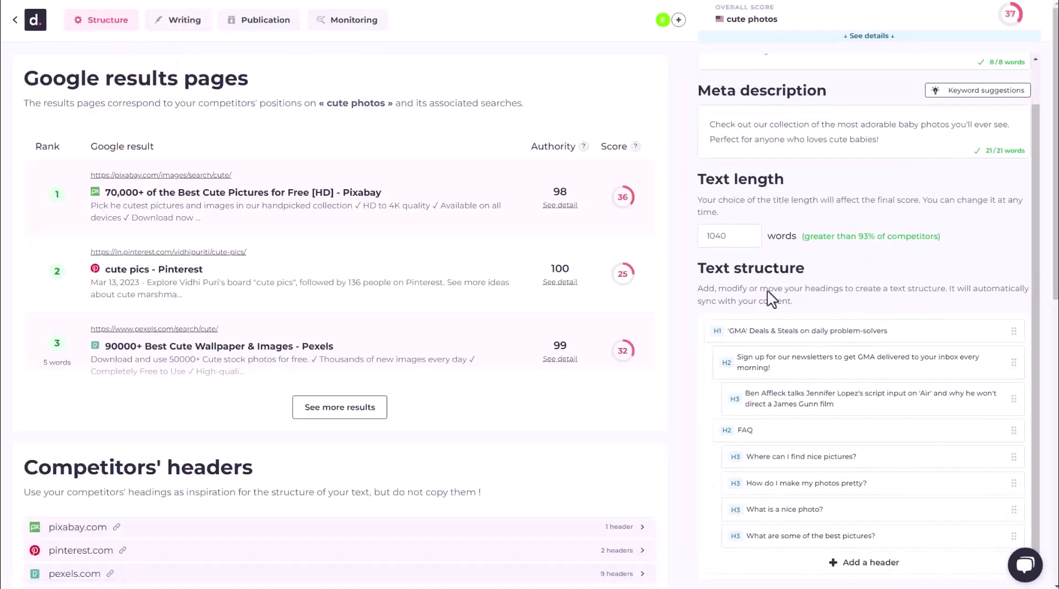
click(196, 4)
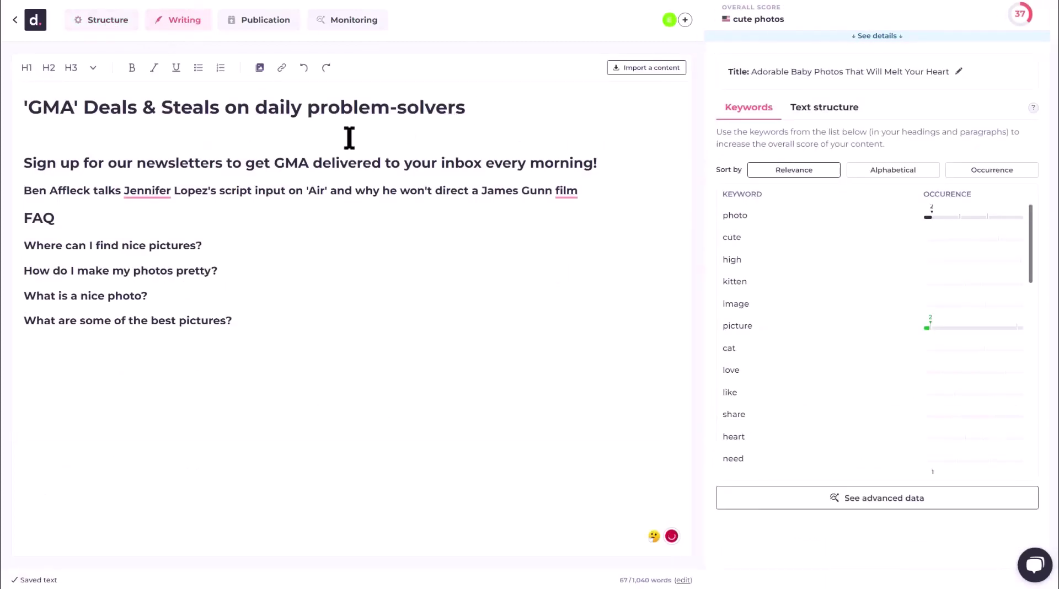
Add the sample text "dfgdhfgdgsdfsd" below the H1 heading and format it as a bulleted list item.
click(31, 137)
text(dfgdhfgdgsdfsd)
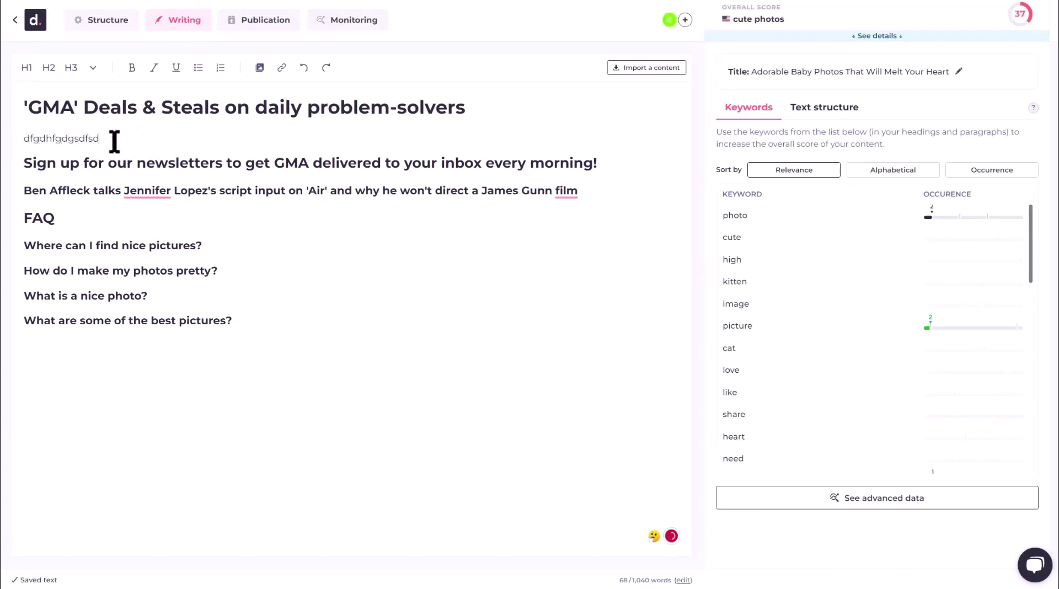
drag(117, 139, 3, 134)
click(94, 68)
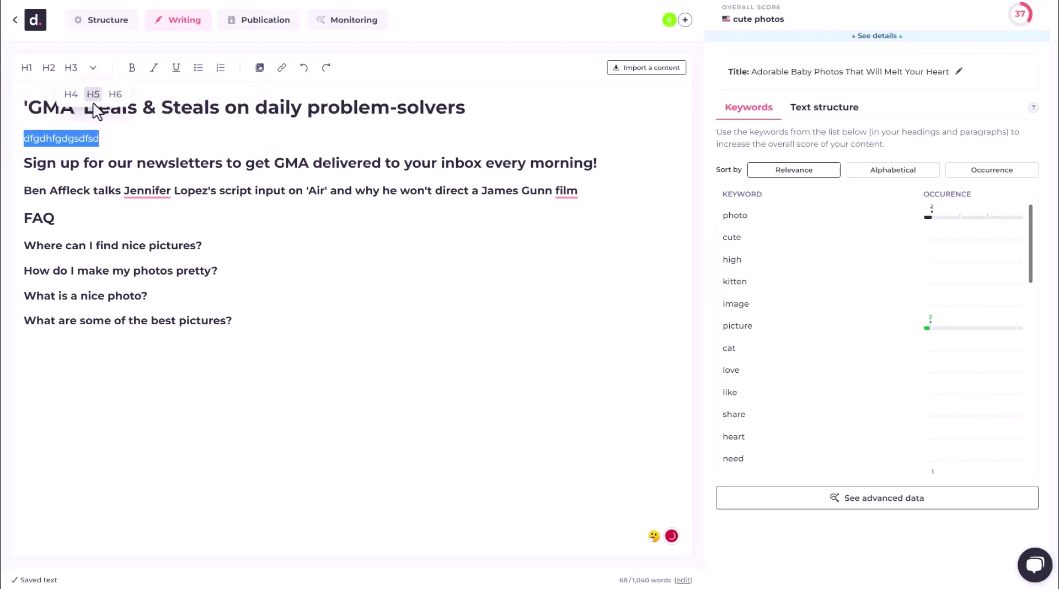
click(121, 142)
double_click(120, 142)
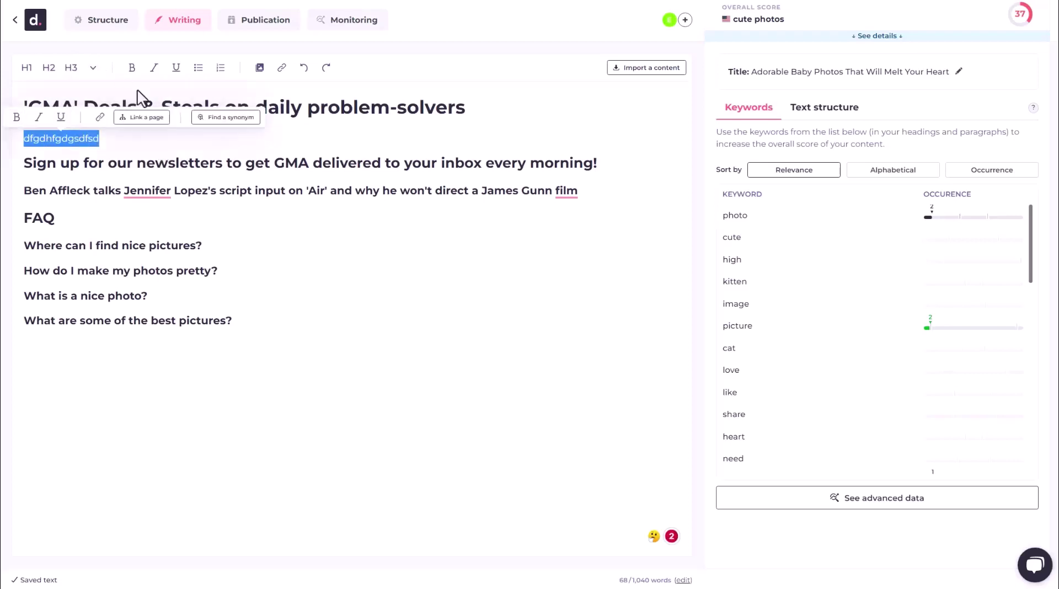
click(198, 68)
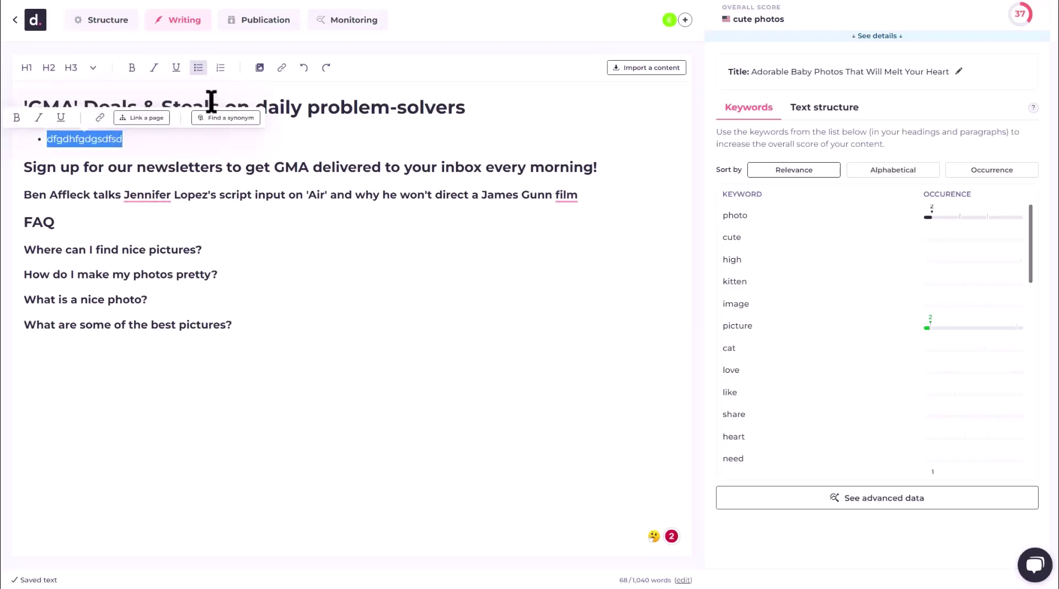
click(309, 126)
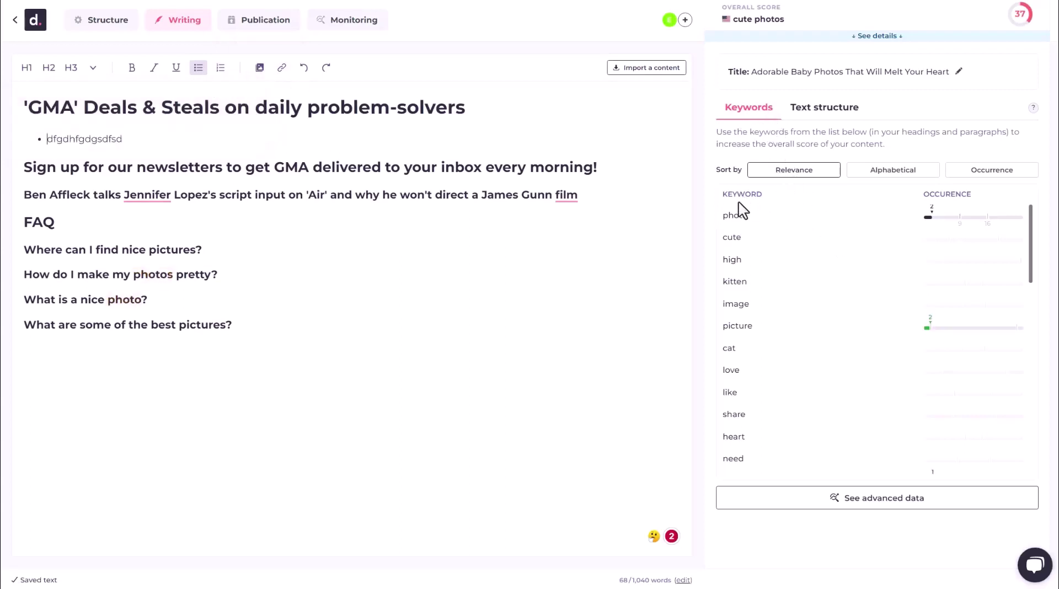
Highlight the keyword "photo" in the article and check where it occurs in the FAQ questions.
mouse_move(742, 221)
click(737, 220)
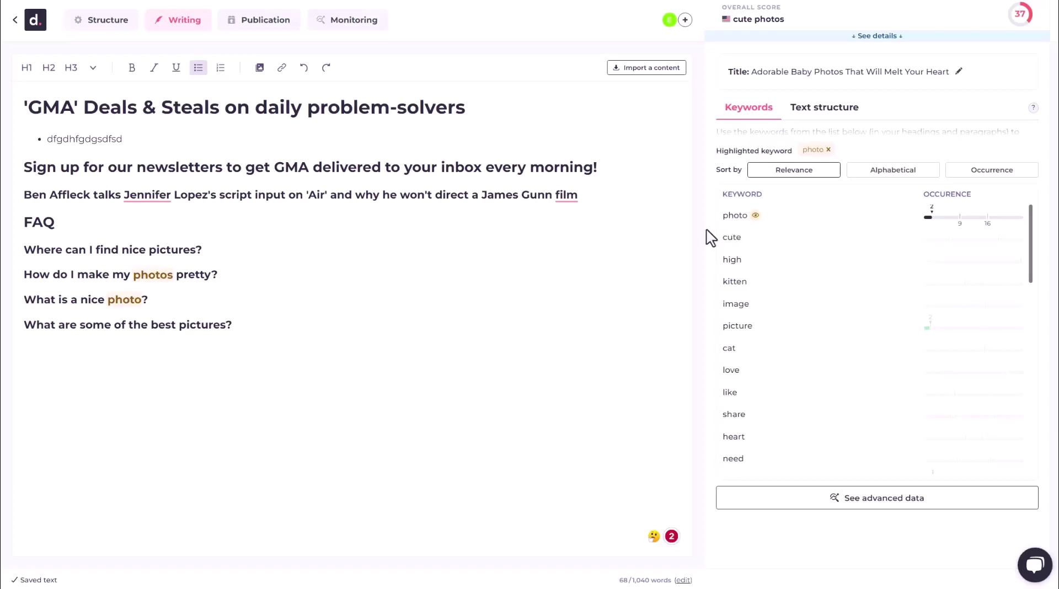
drag(134, 276, 171, 279)
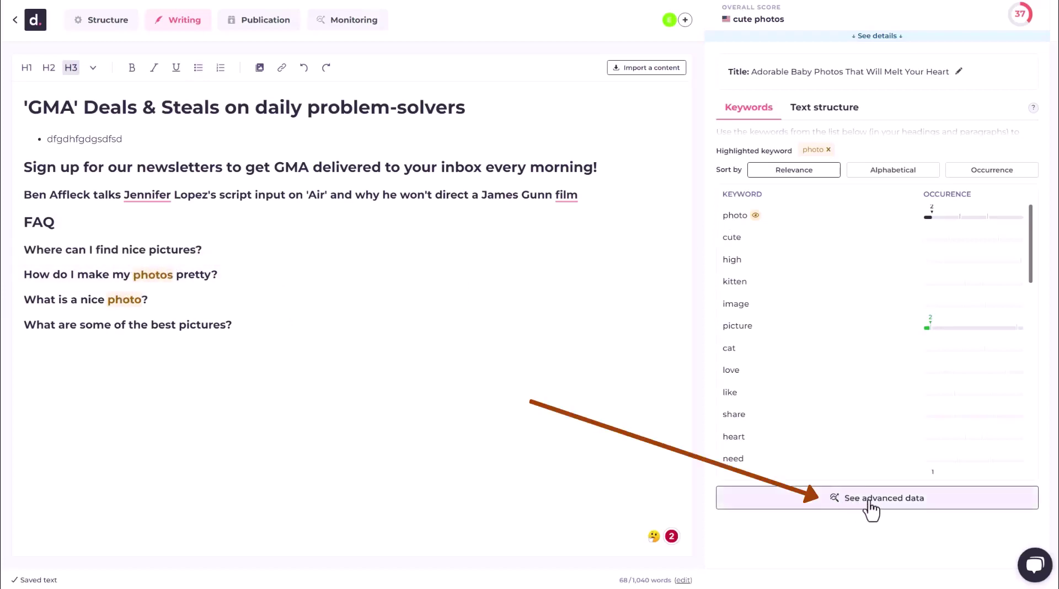
Examine the keyword occurrence chart in the advanced data and close it.
click(872, 499)
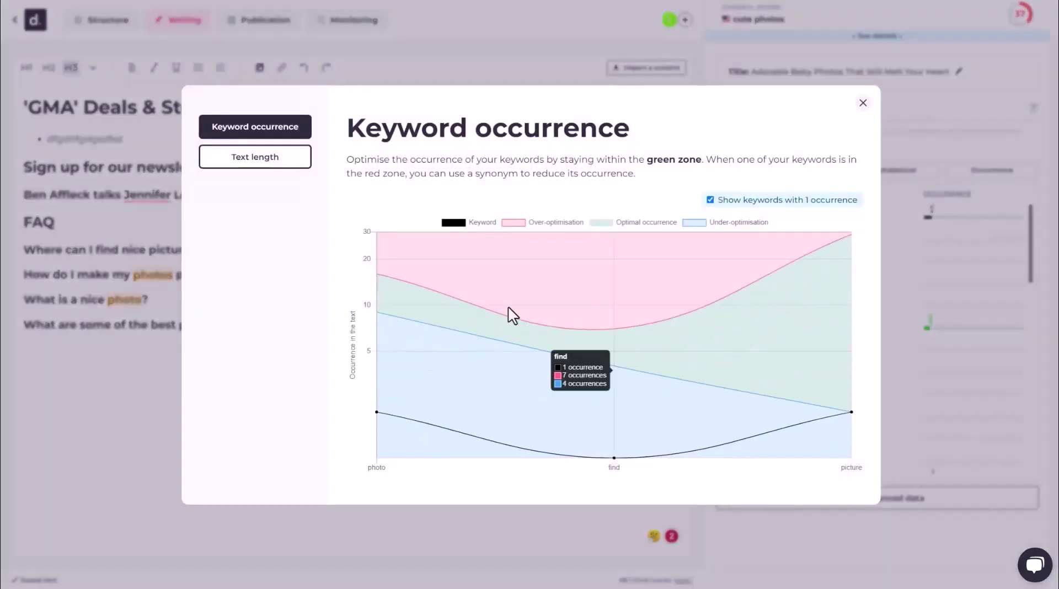
drag(349, 129, 651, 135)
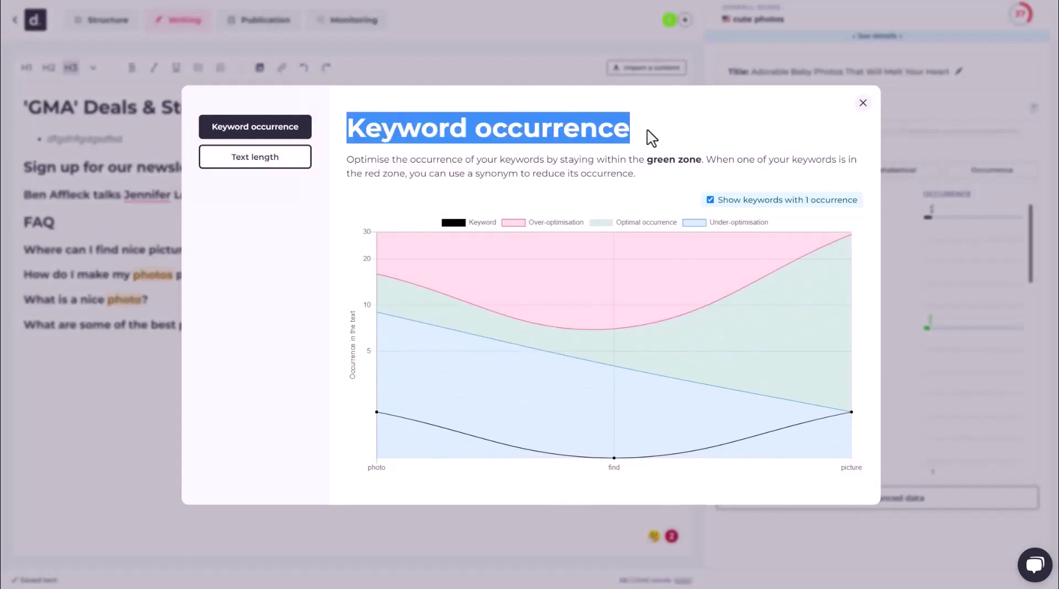
click(863, 102)
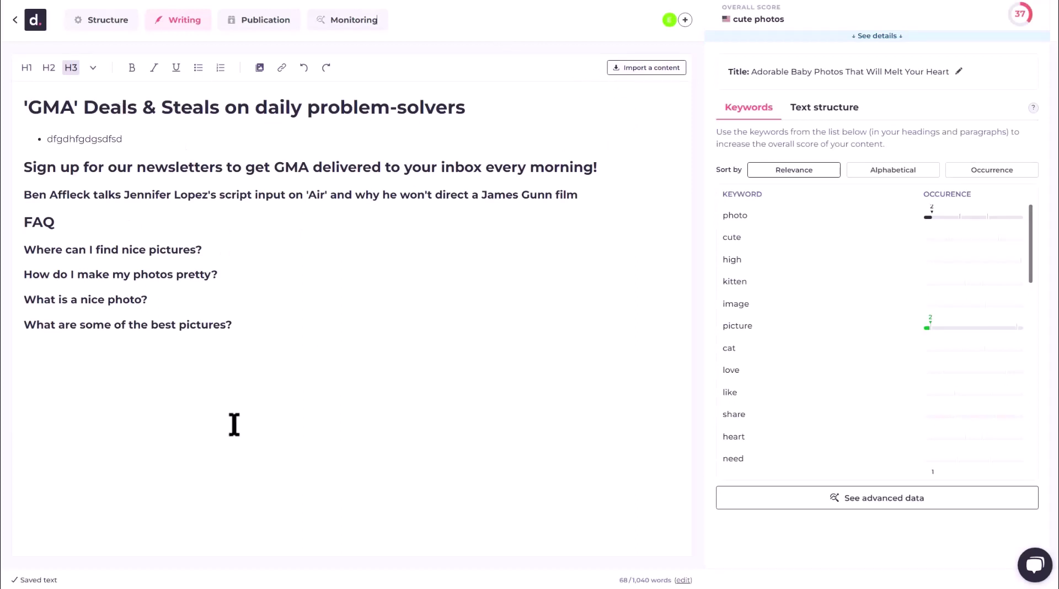
Open the general account settings and inspect the language format and time zone options.
click(250, 34)
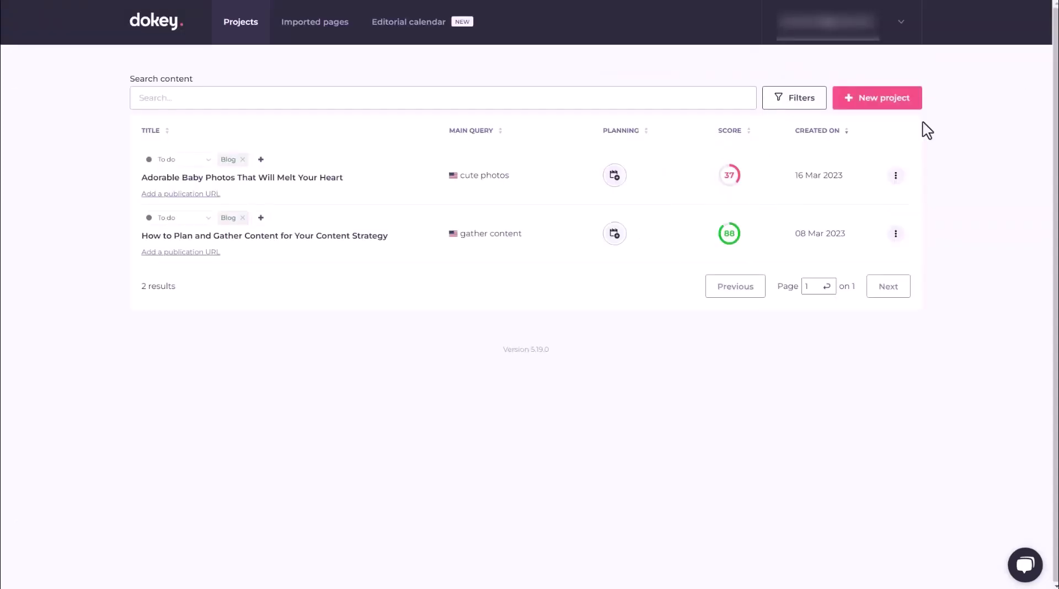
click(900, 29)
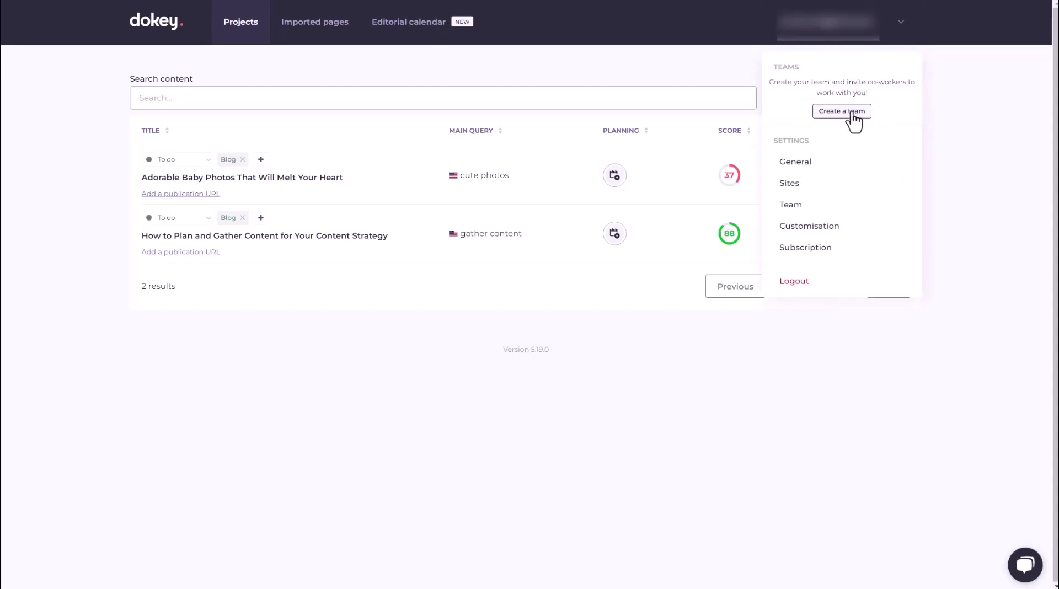
click(809, 163)
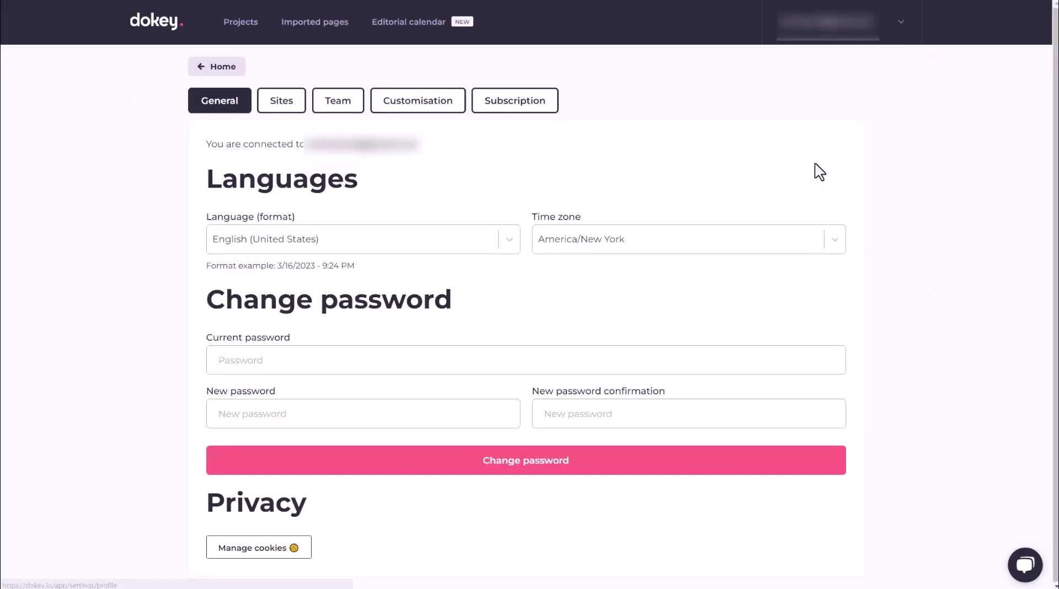
click(422, 245)
click(402, 229)
click(640, 243)
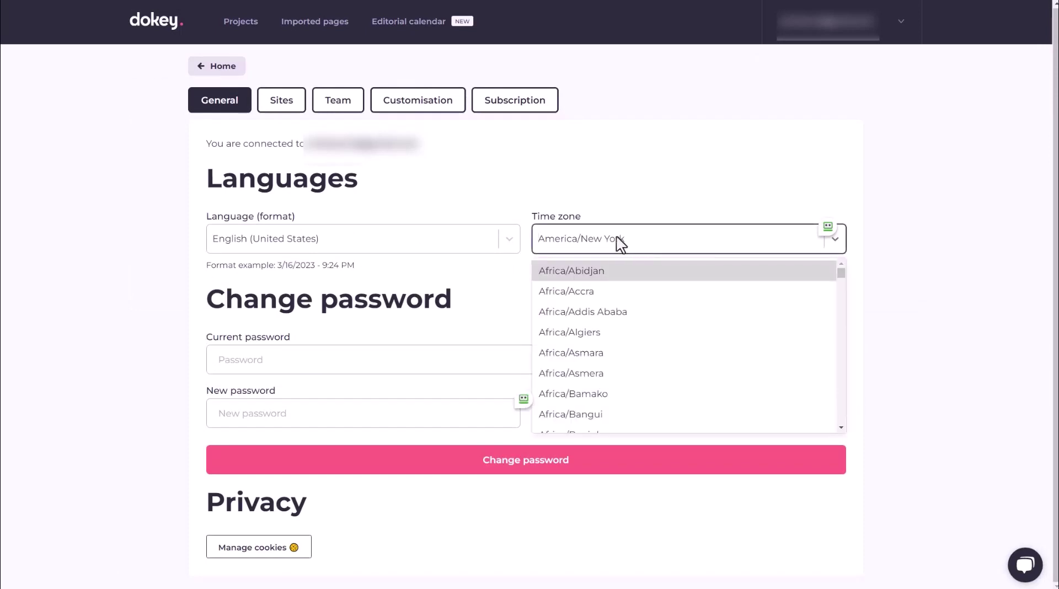
click(488, 191)
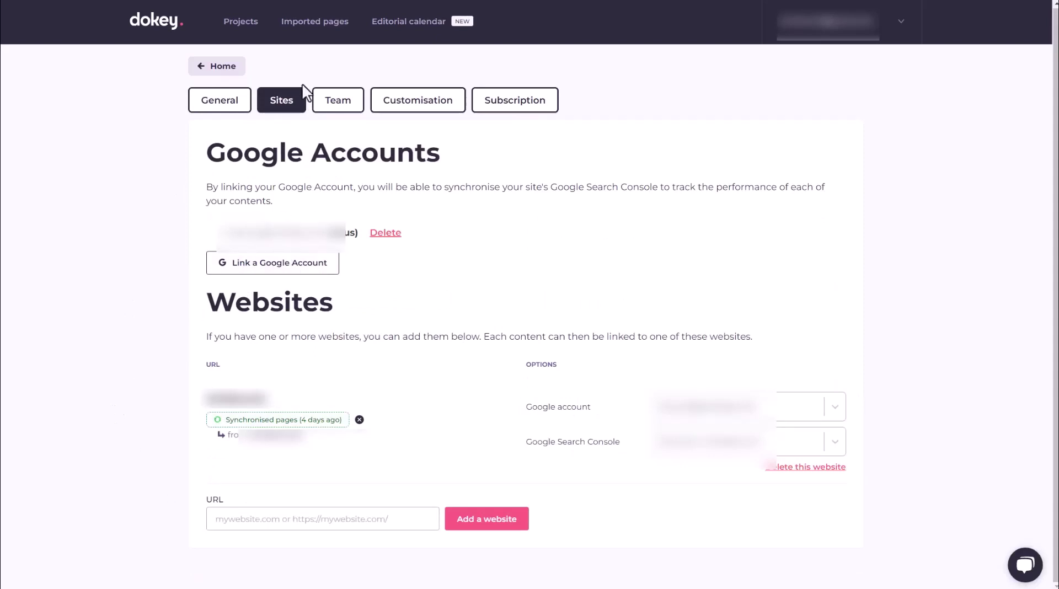
Review the existing statuses in the customisation settings and add a new status below "Done".
click(428, 105)
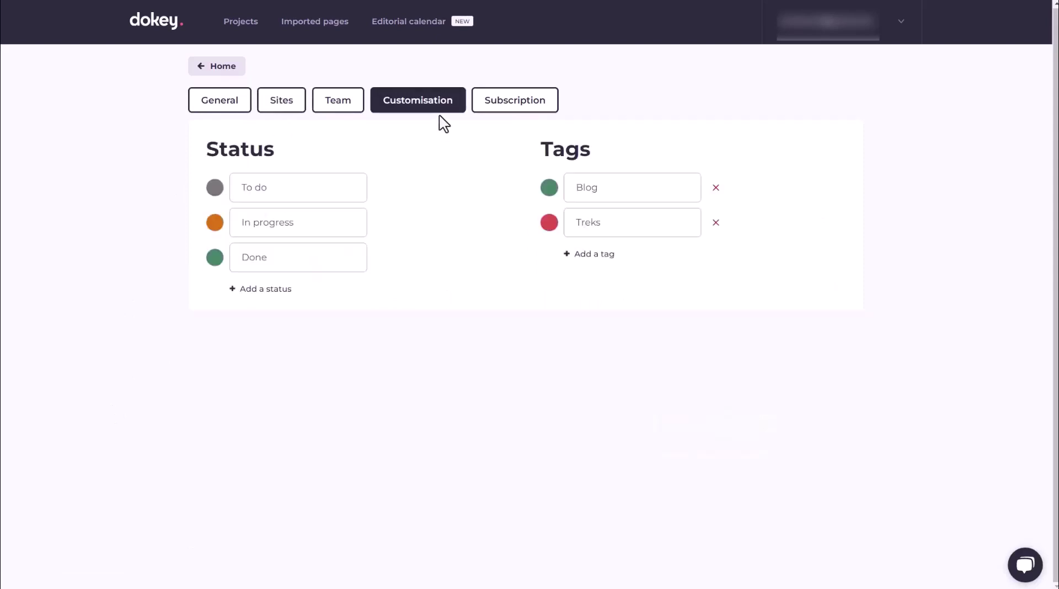
click(236, 190)
click(287, 223)
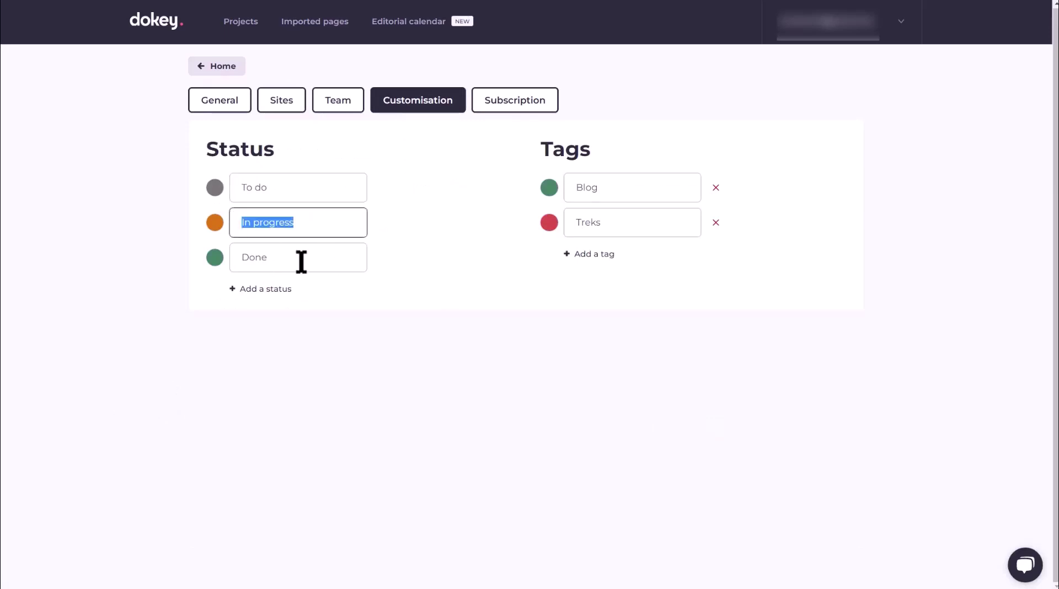
click(295, 258)
click(233, 333)
click(266, 289)
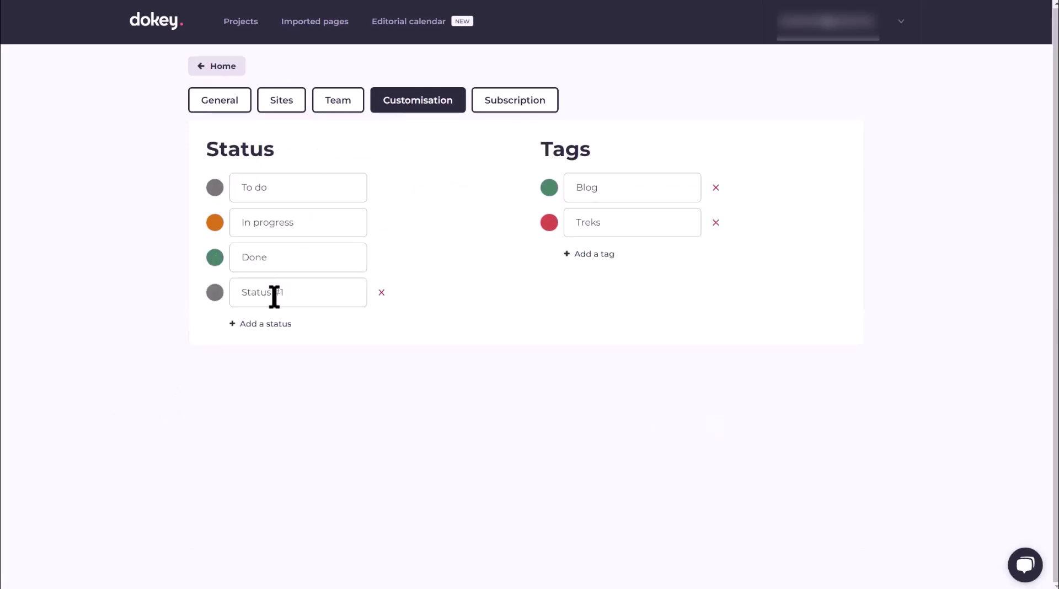
Examine the subscription usage and compare the Starter, Pro, Business and Enterprise plans.
click(515, 100)
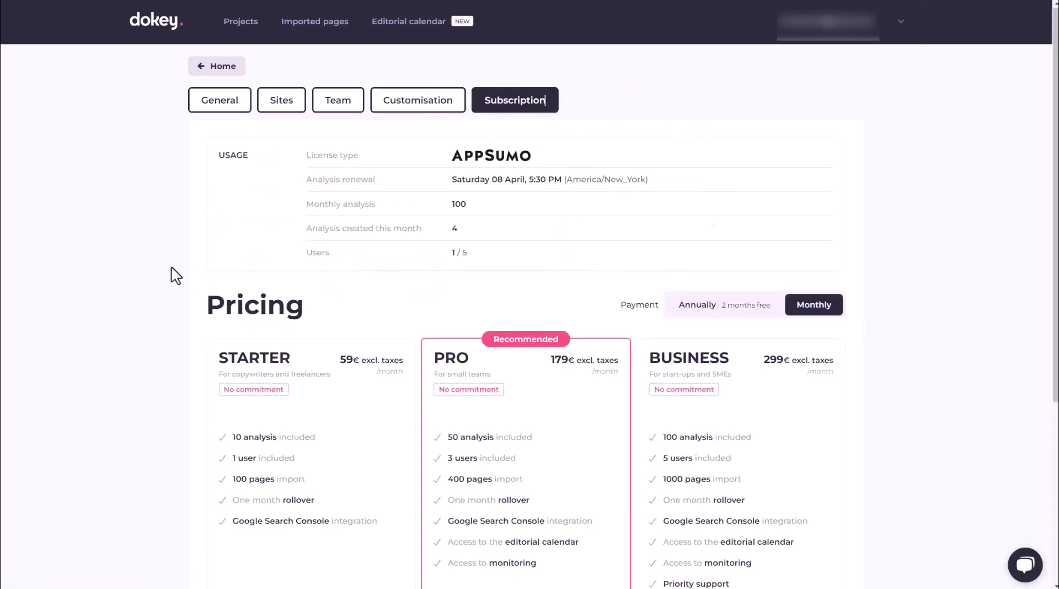
scroll(165, 276, down, 5)
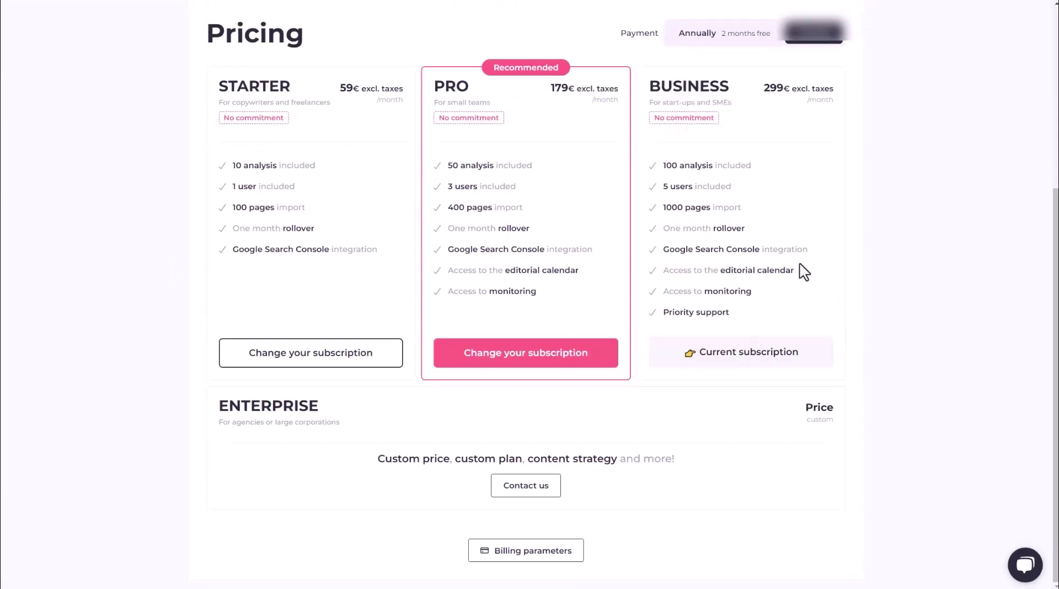
scroll(708, 165, up, 2)
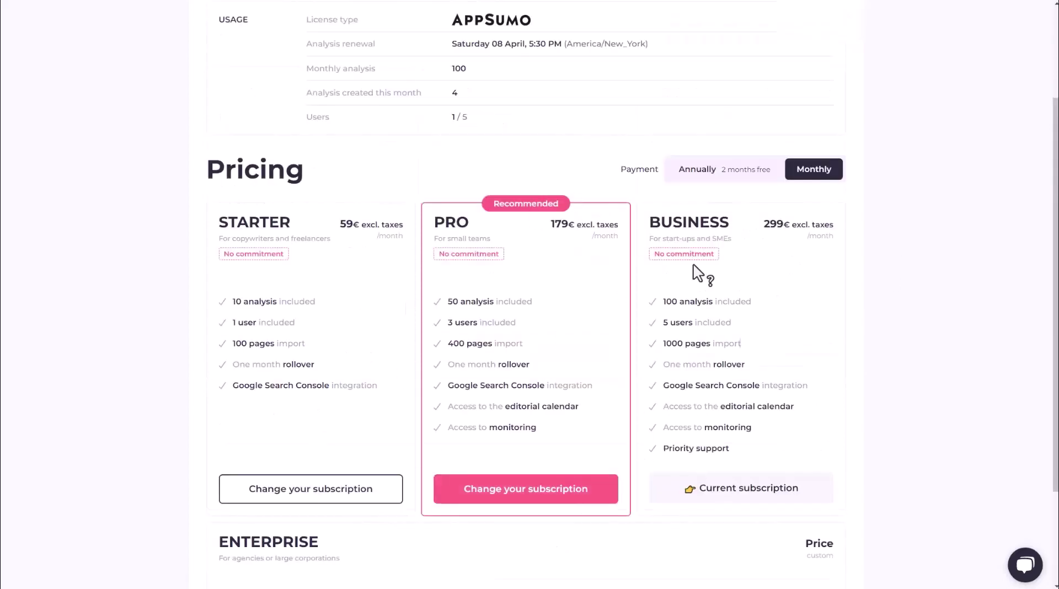
scroll(853, 350, up, 2)
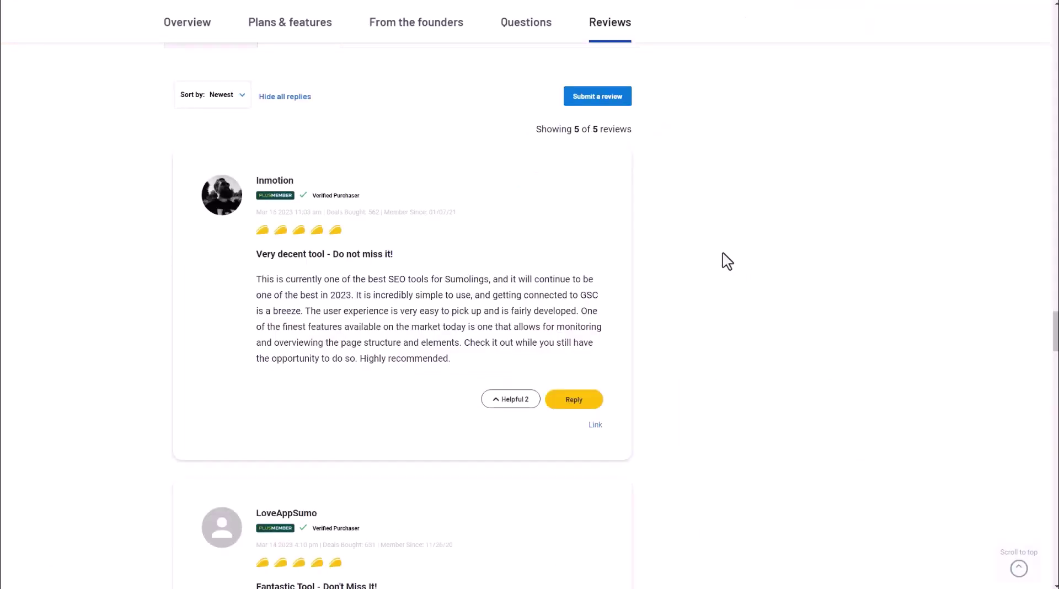
Switch to Dokey's AppSumo page and look through the purchaser reviews and the three licence tiers.
scroll(142, 289, down, 10)
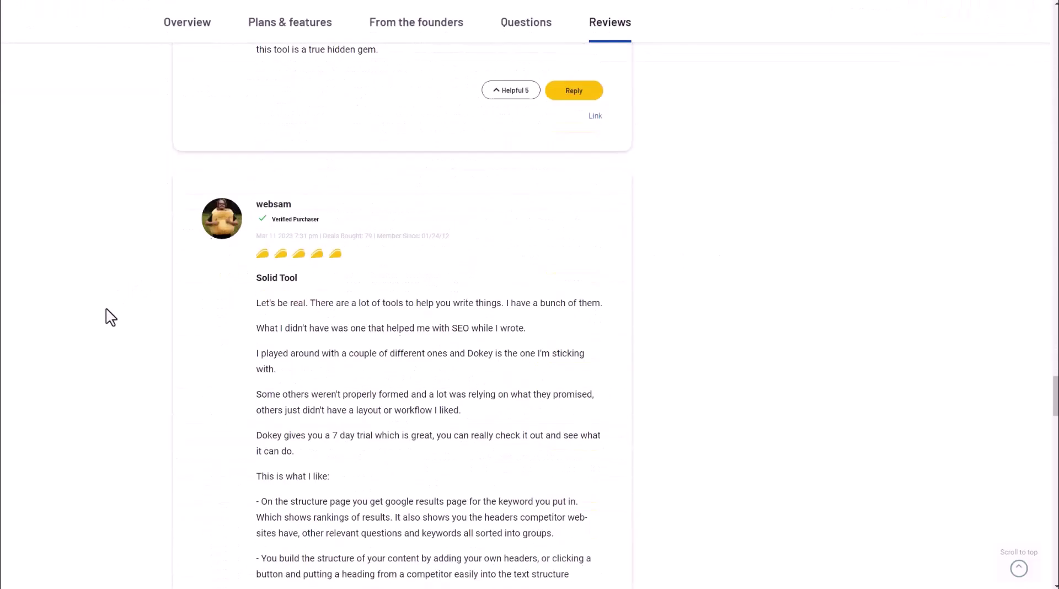
scroll(111, 309, up, 5)
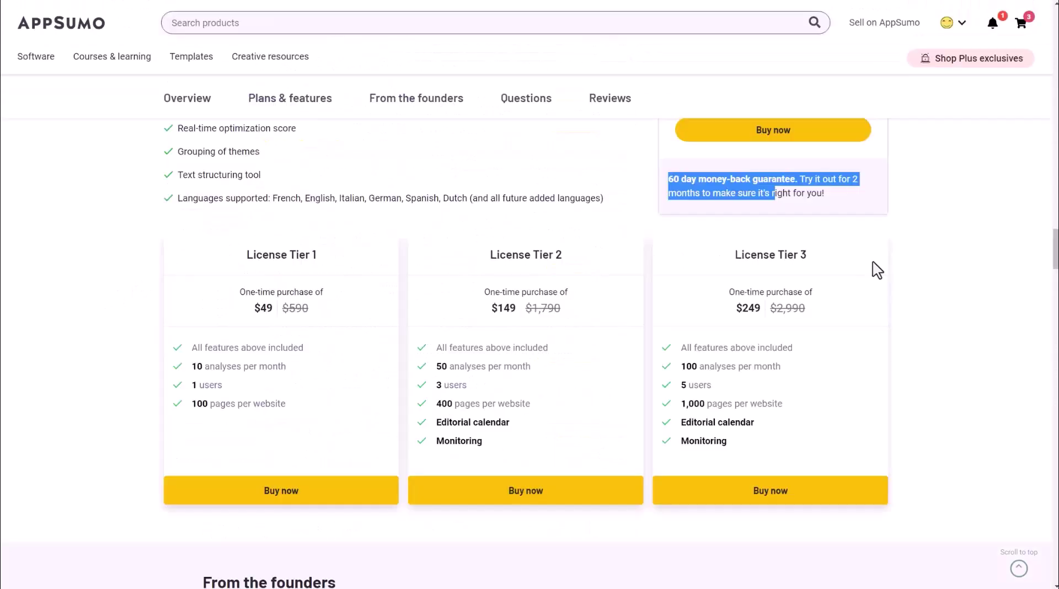